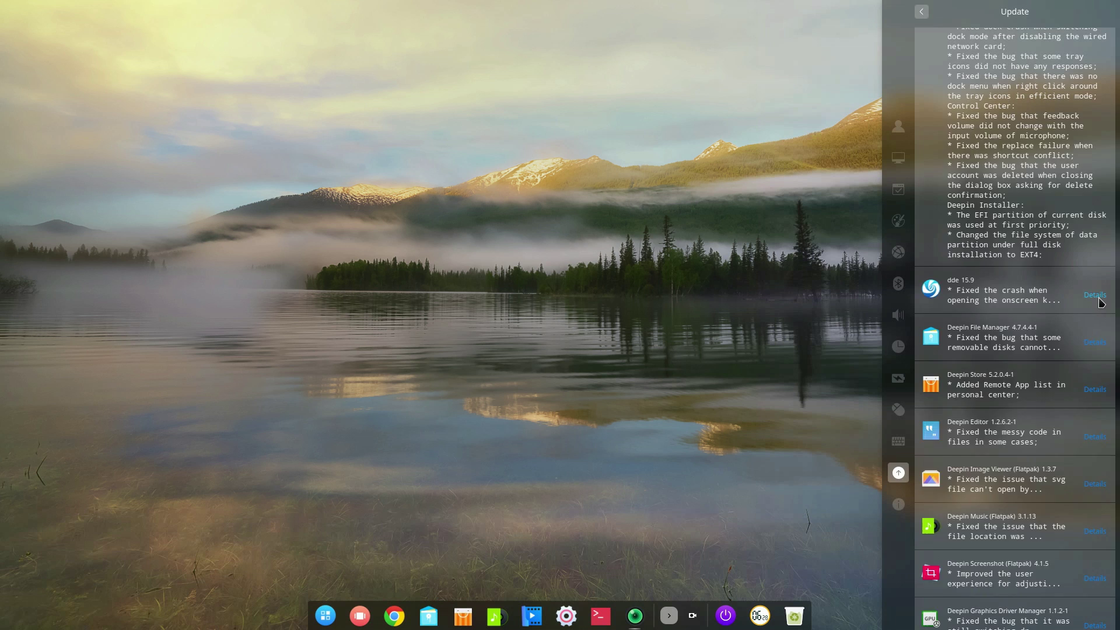
Step: Expand the update notes for Deepin File Manager, Deepin Store and Deepin Editor
scroll(1062, 276, down, 10)
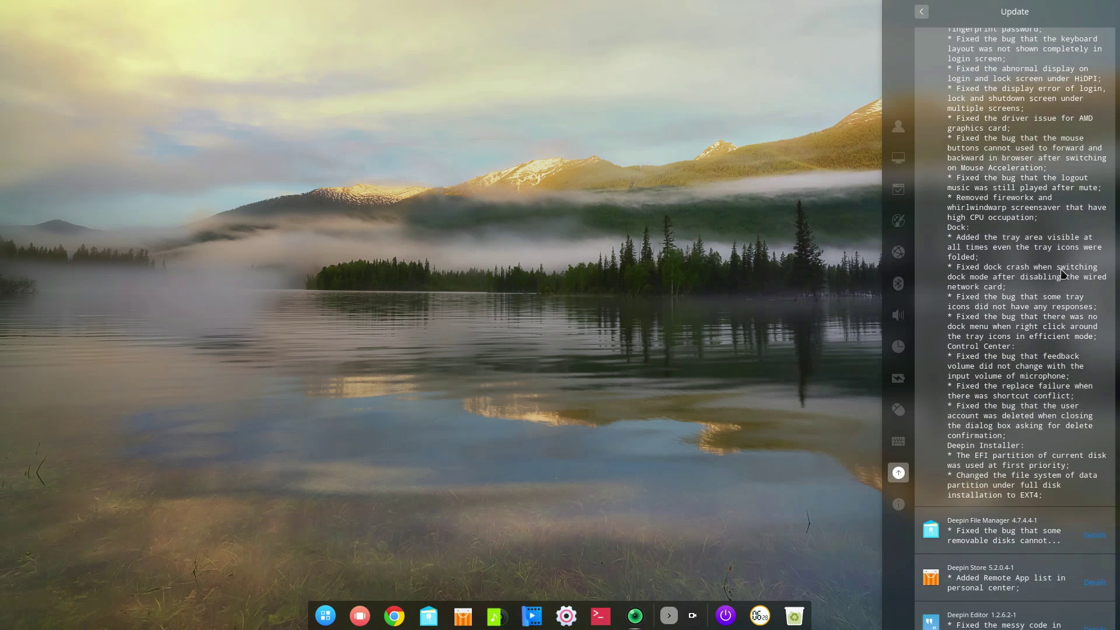
scroll(1063, 275, down, 3)
click(1095, 212)
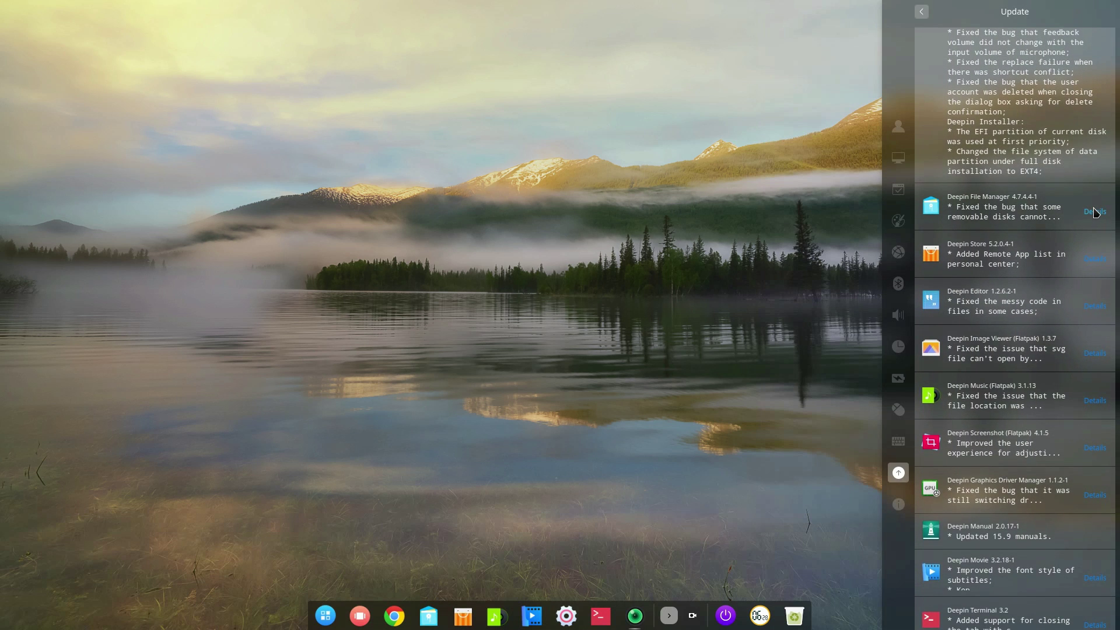
click(1089, 340)
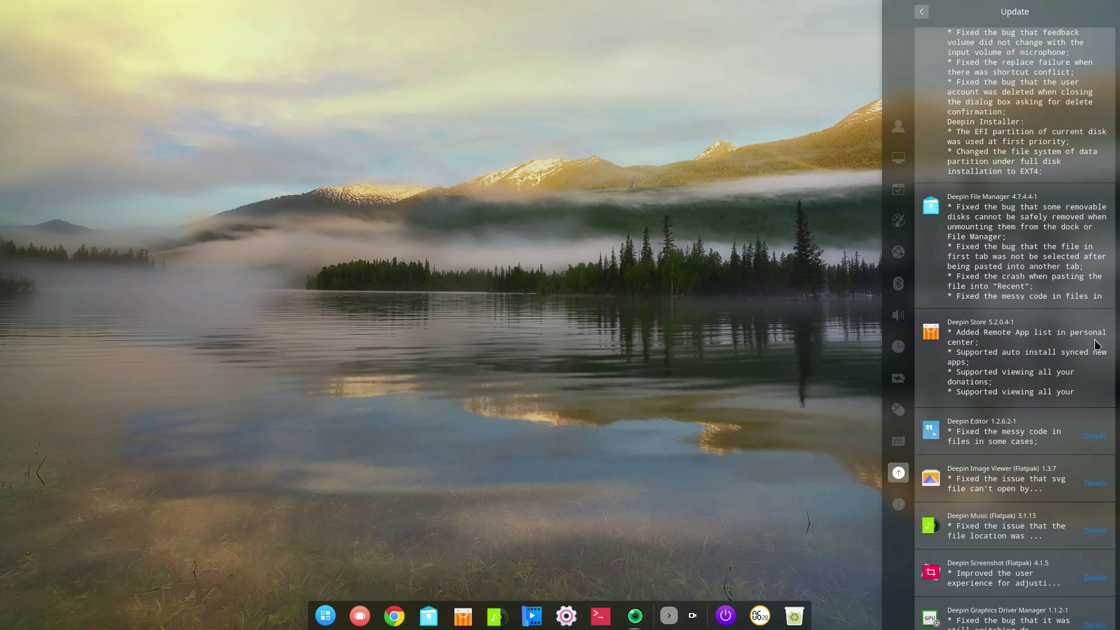
scroll(1100, 298, down, 3)
click(1095, 296)
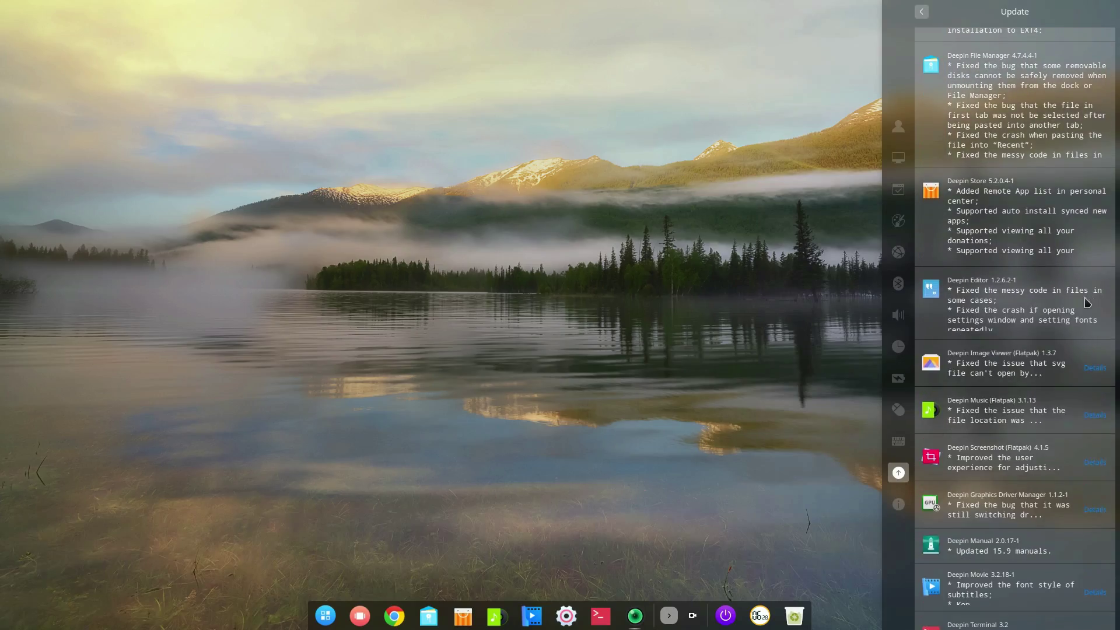
scroll(1094, 233, down, 3)
Step: Expand the Image Viewer update notes, then reopen Control Center on Power Management
click(1093, 228)
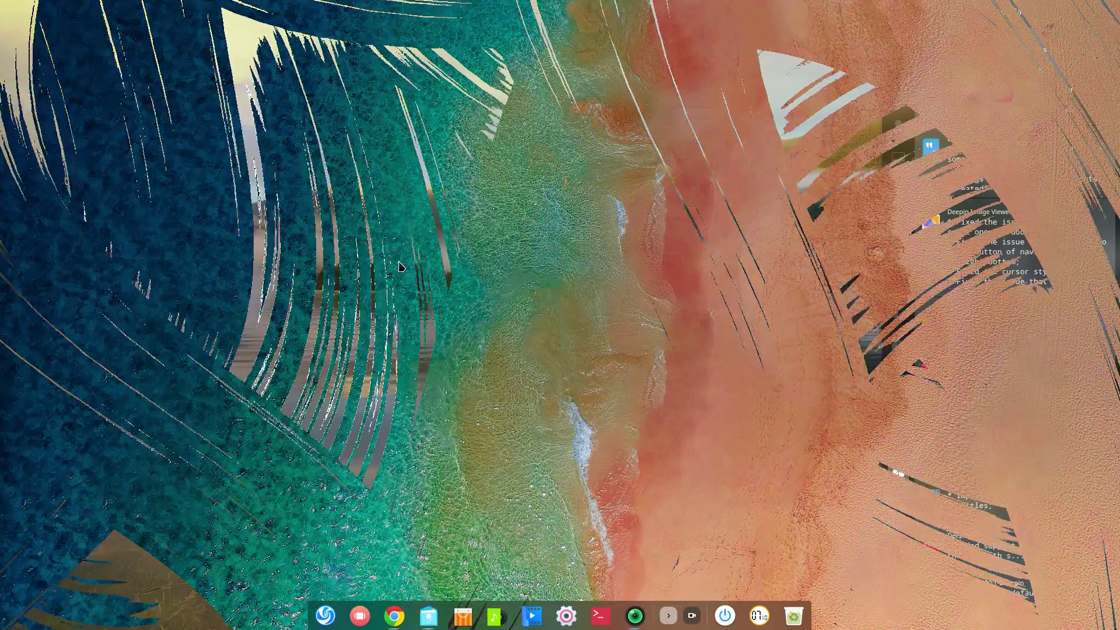
click(566, 616)
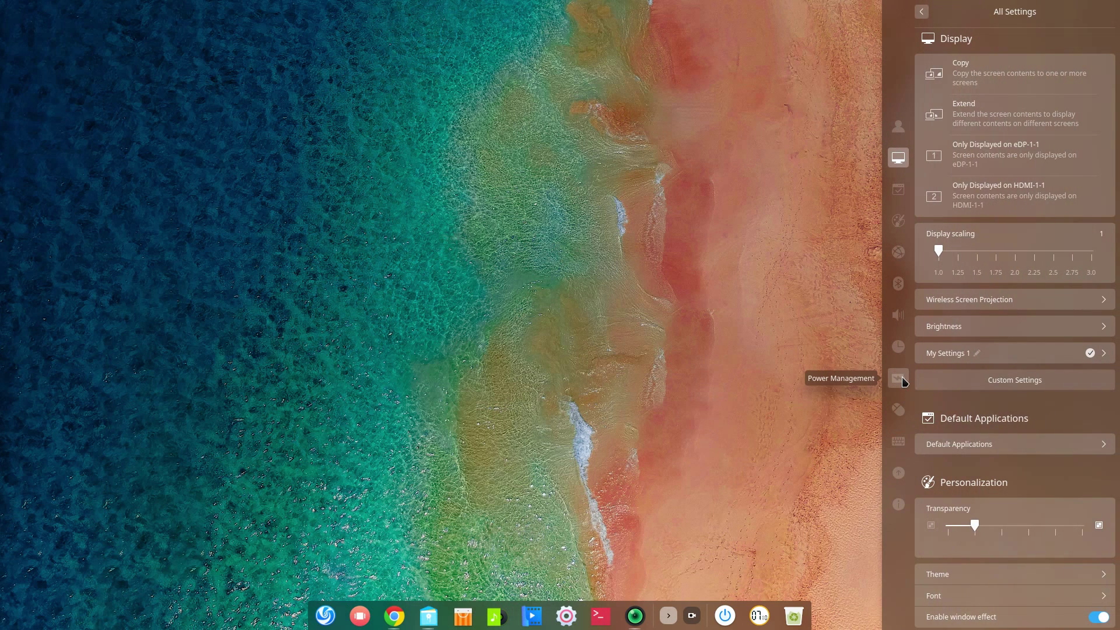
click(902, 379)
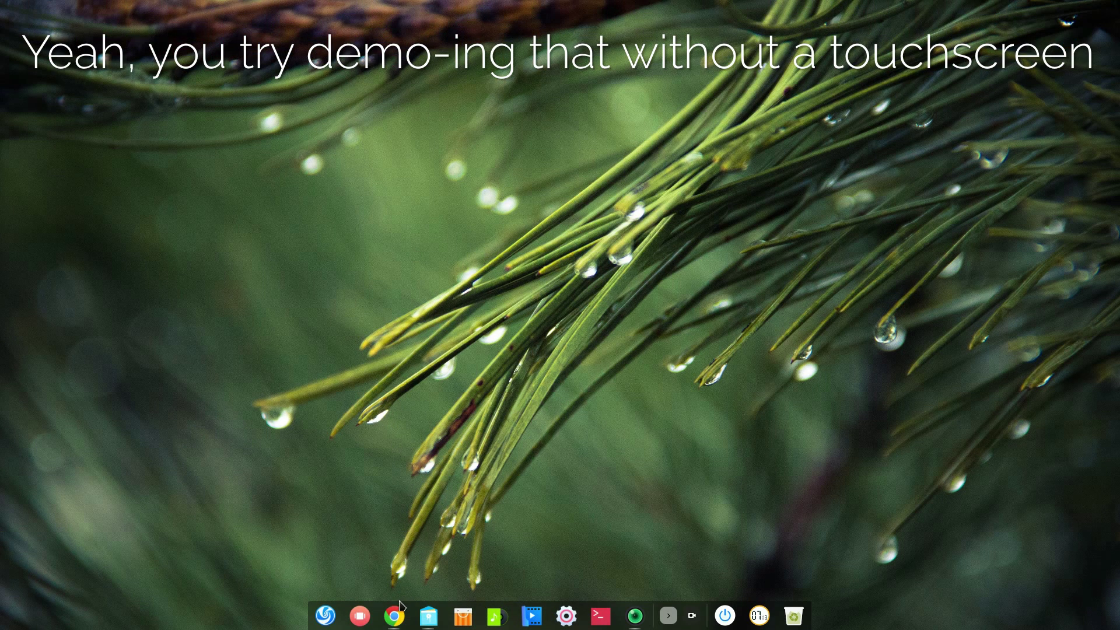
Step: Open File Manager on Recordings from the dock, minimize and restore it, and show its dock menu
click(430, 622)
click(429, 623)
click(429, 623)
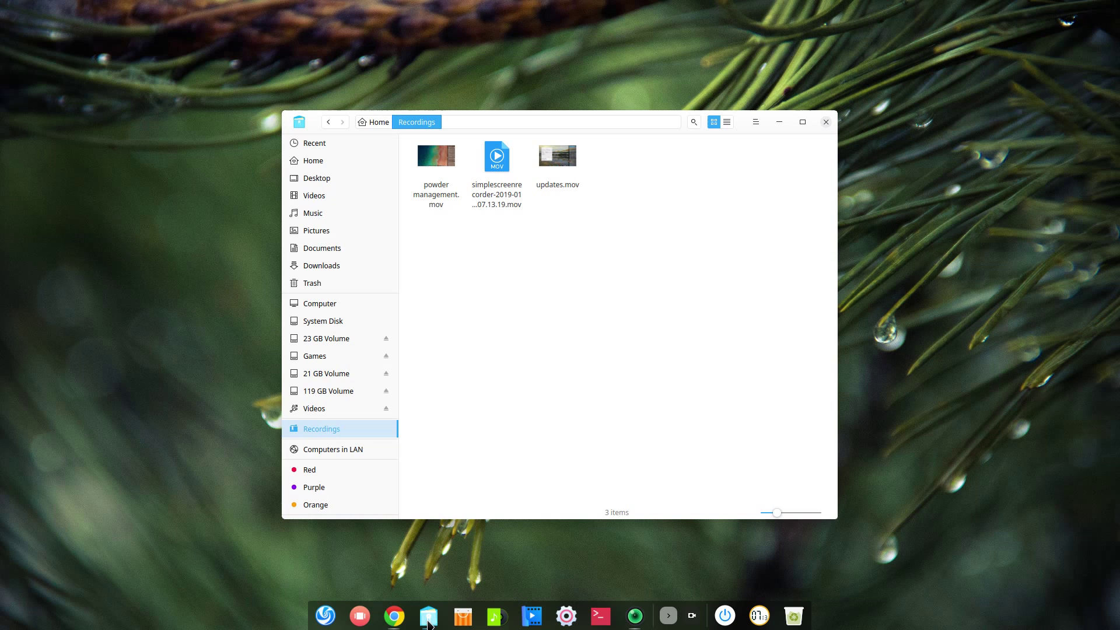
right_click(428, 623)
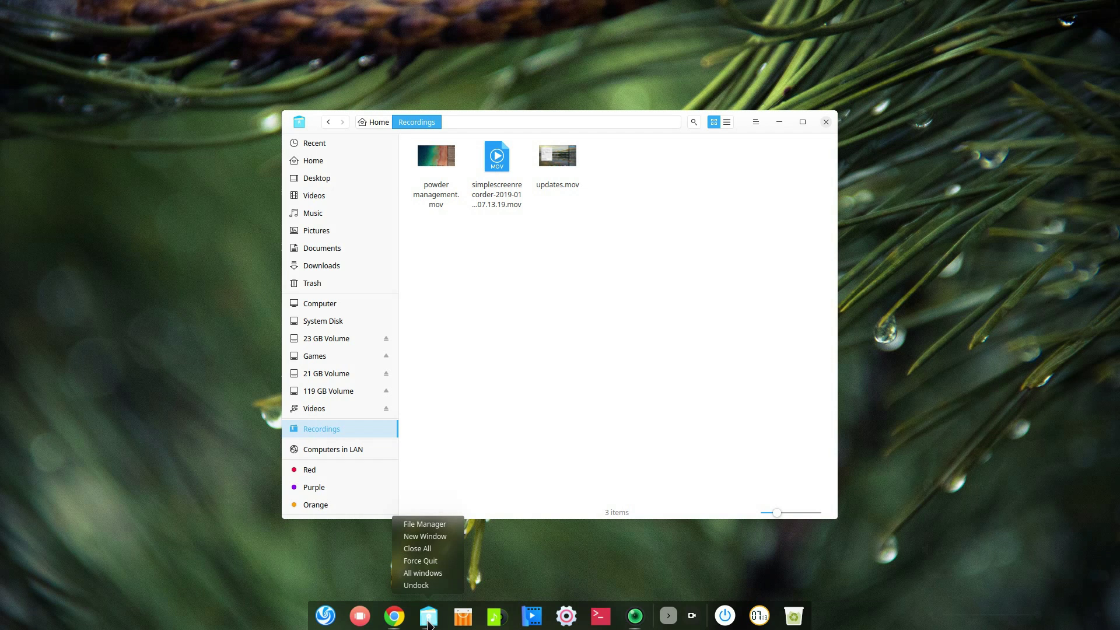
Step: Briefly open and close the settings panel, then show the Home folder in File Manager
click(566, 615)
scroll(966, 459, down, 2)
scroll(966, 459, up, 5)
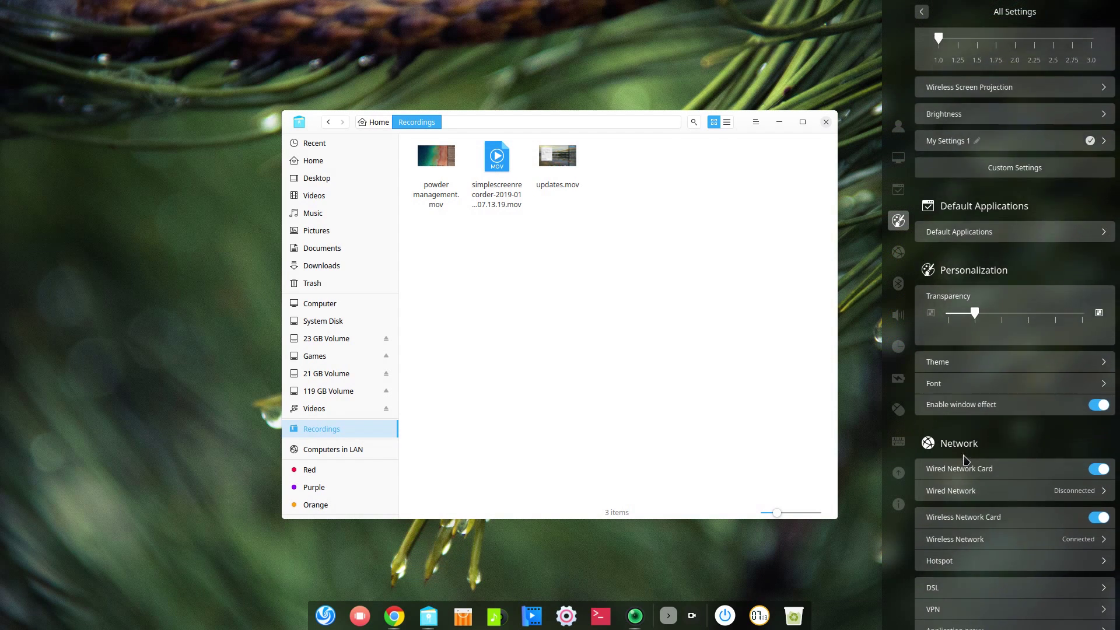
scroll(964, 461, down, 6)
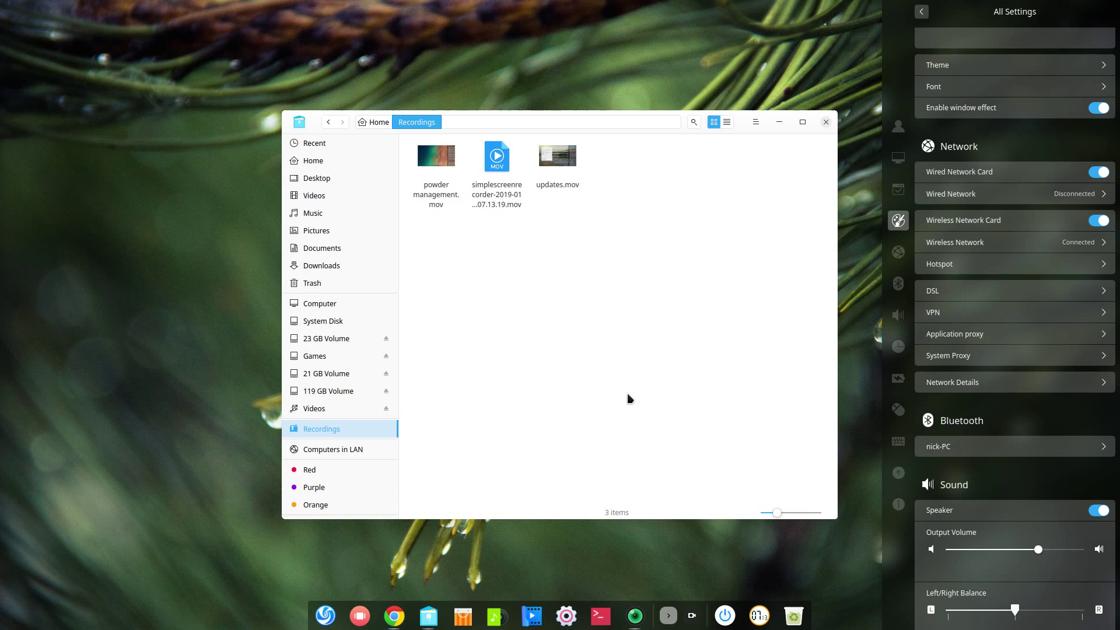
click(616, 384)
click(360, 156)
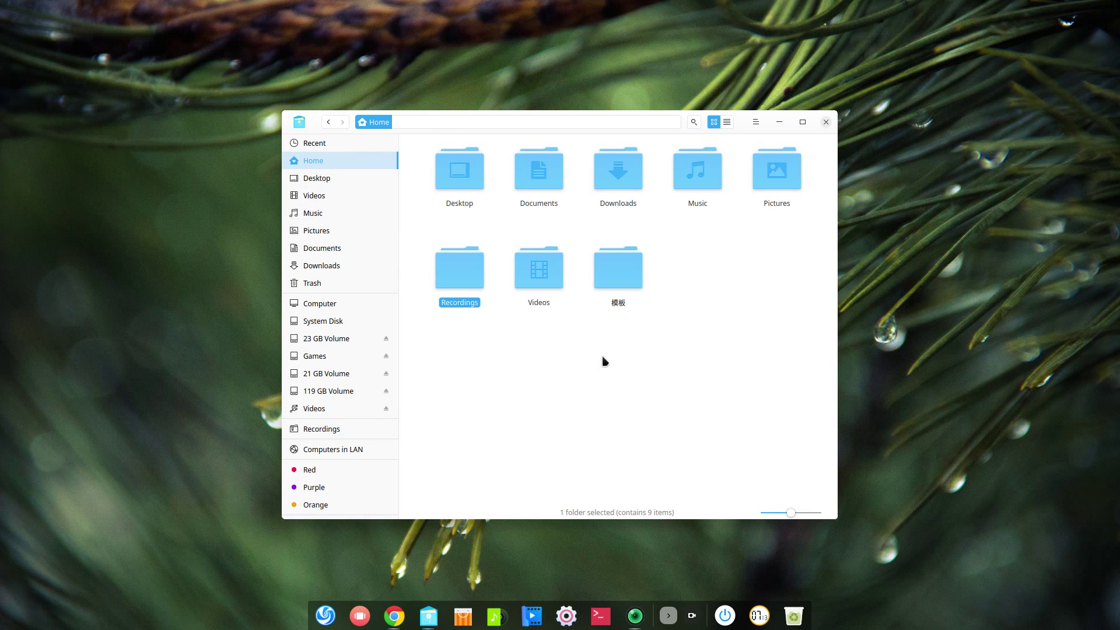
Step: Show the desktop and launcher, then view Wireless Screen Projection in Control Center and return
key(super+d)
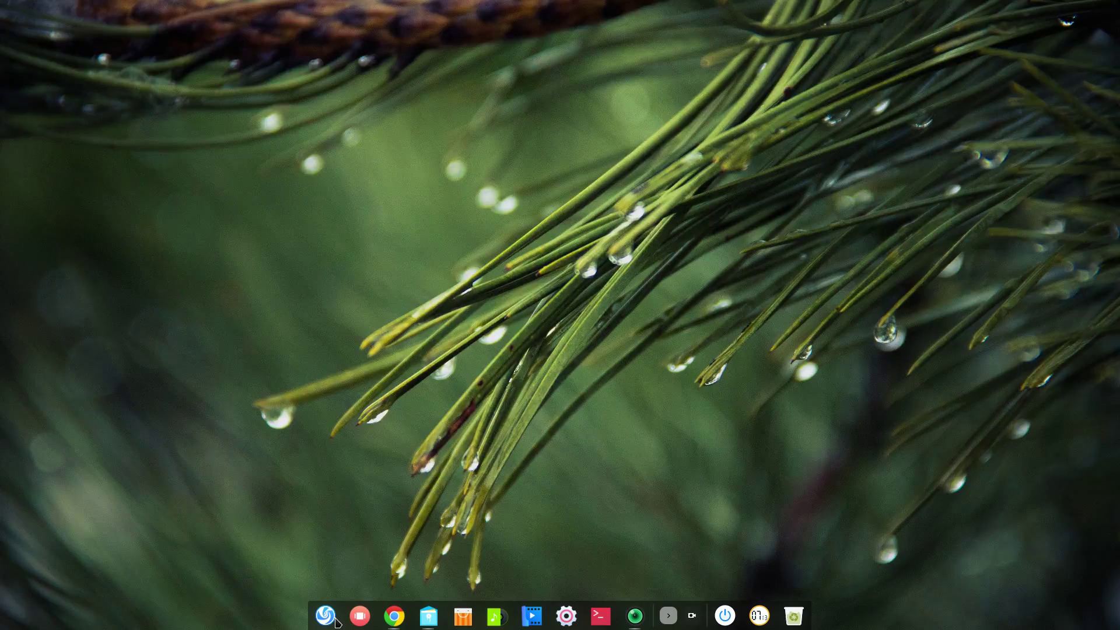
key(super)
scroll(516, 438, down, 5)
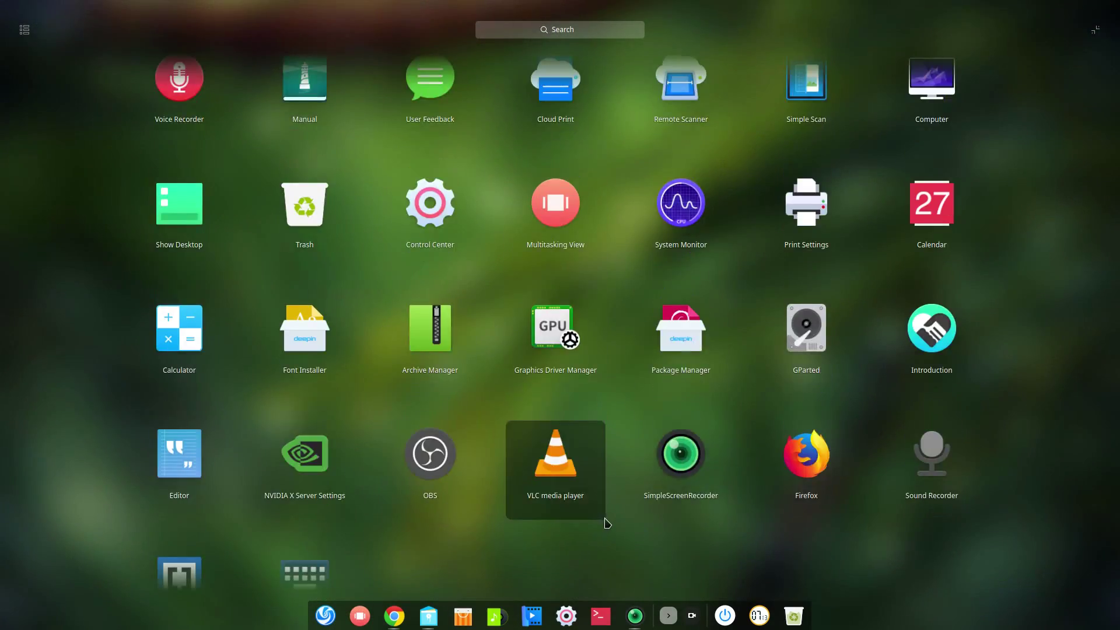
click(567, 618)
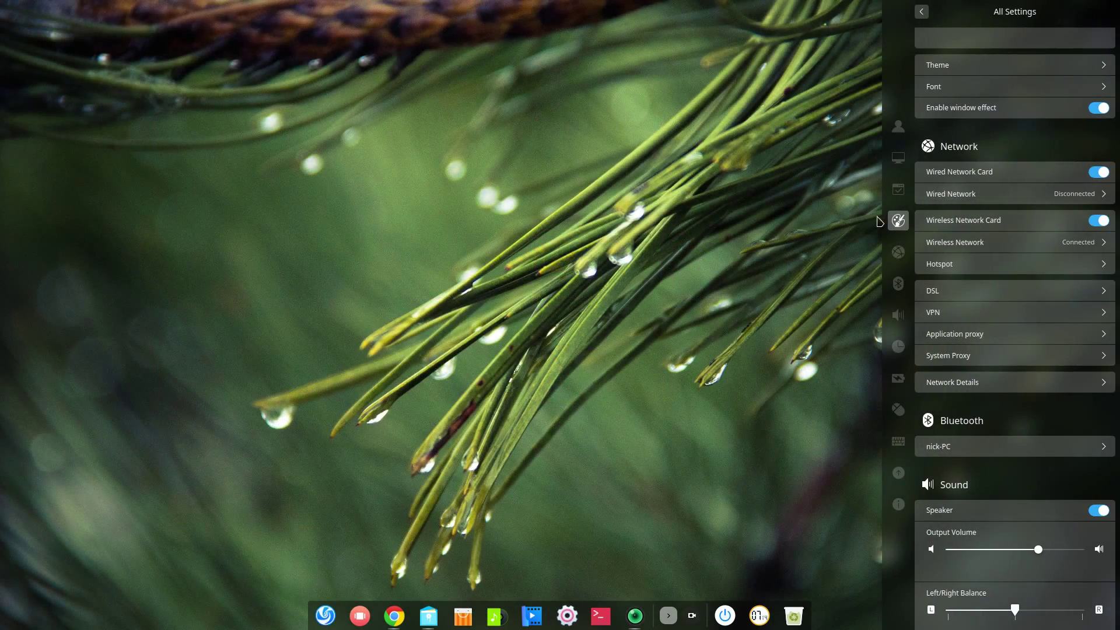
scroll(898, 189, up, 10)
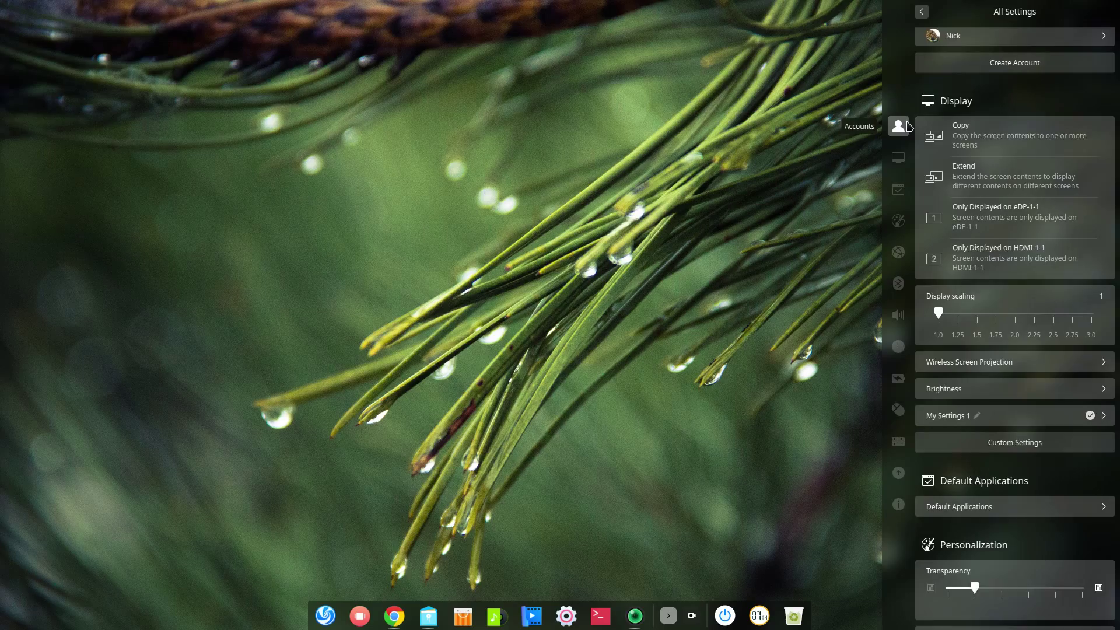
click(994, 389)
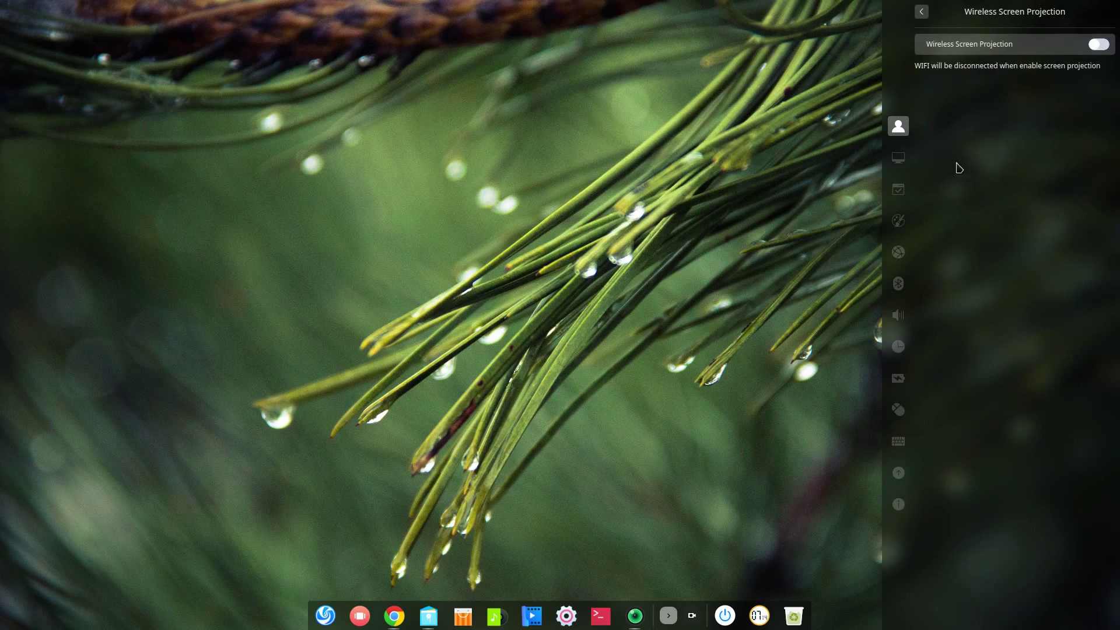
click(922, 12)
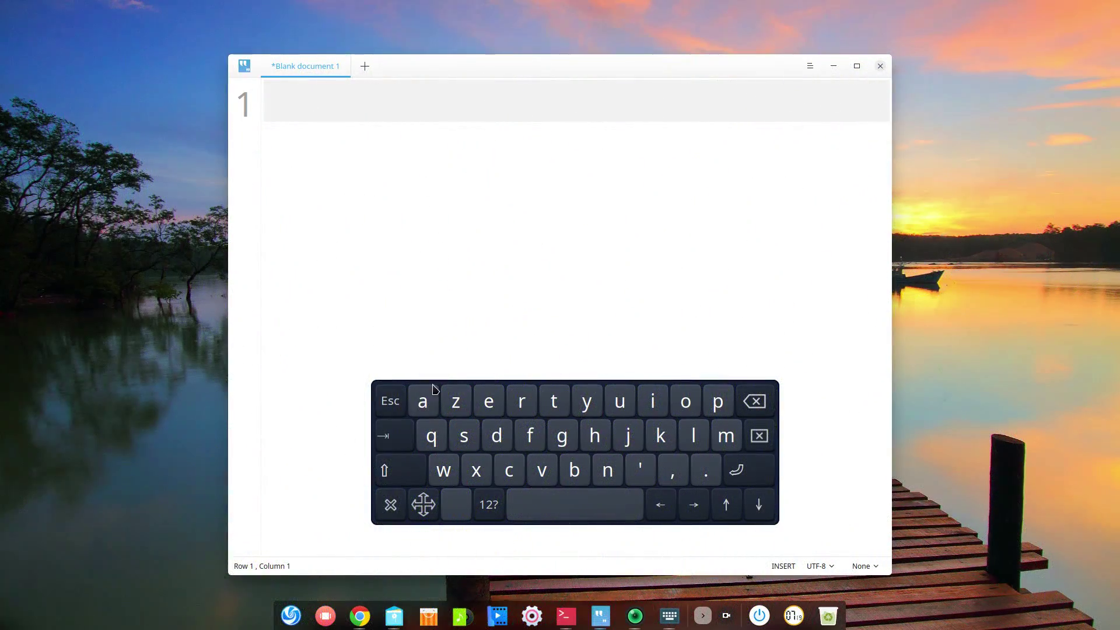
Step: Type 'azertyuiop' into the editor document using the Onboard AZERTY keys
click(422, 401)
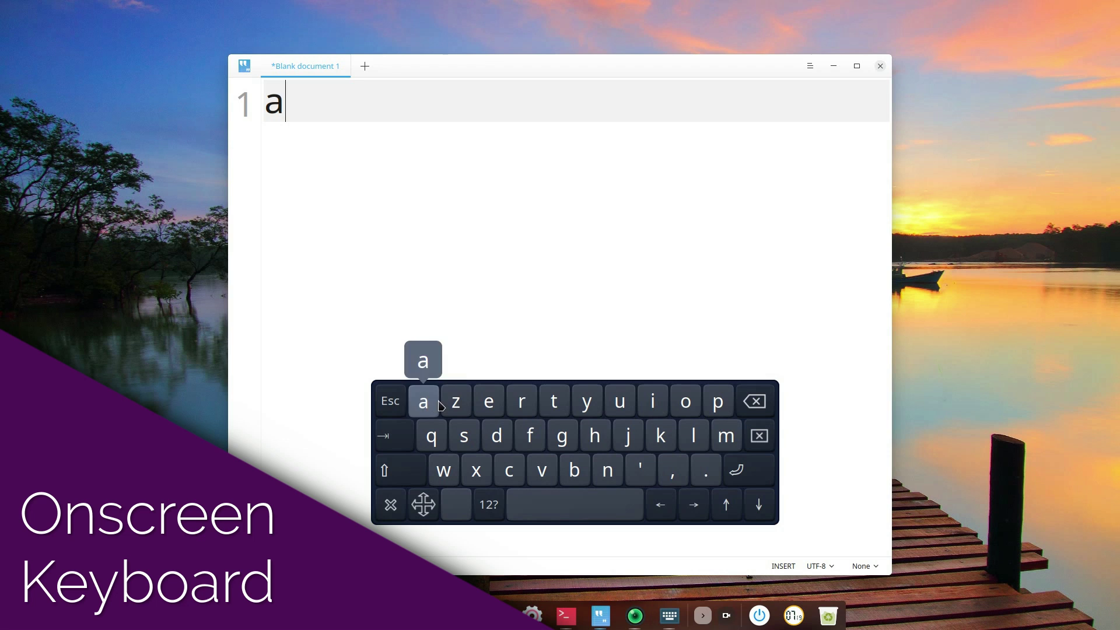
click(455, 401)
click(489, 401)
click(522, 401)
click(554, 401)
click(587, 401)
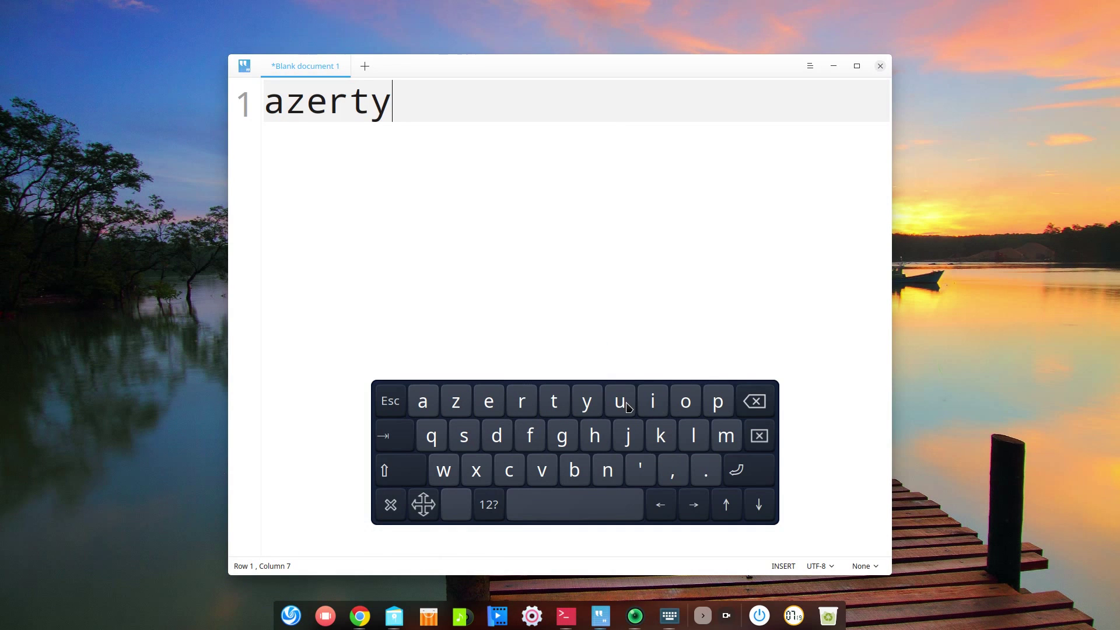
click(619, 401)
click(653, 401)
click(685, 401)
click(718, 401)
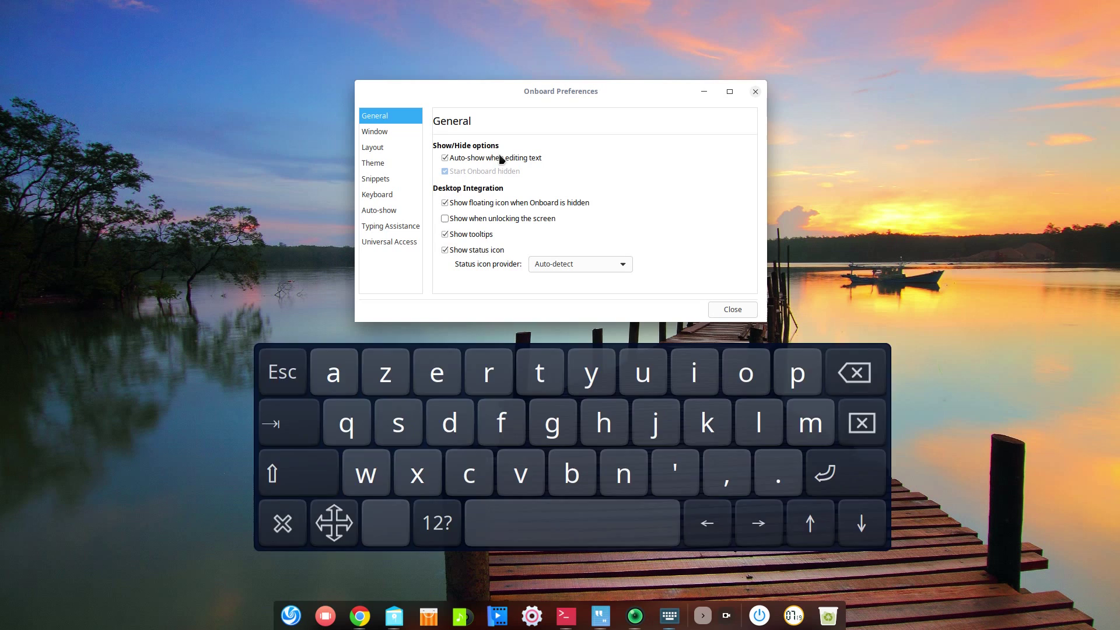
Step: Stop Onboard auto-showing when editing text and adjust the keyboard window transparency
click(501, 158)
click(385, 132)
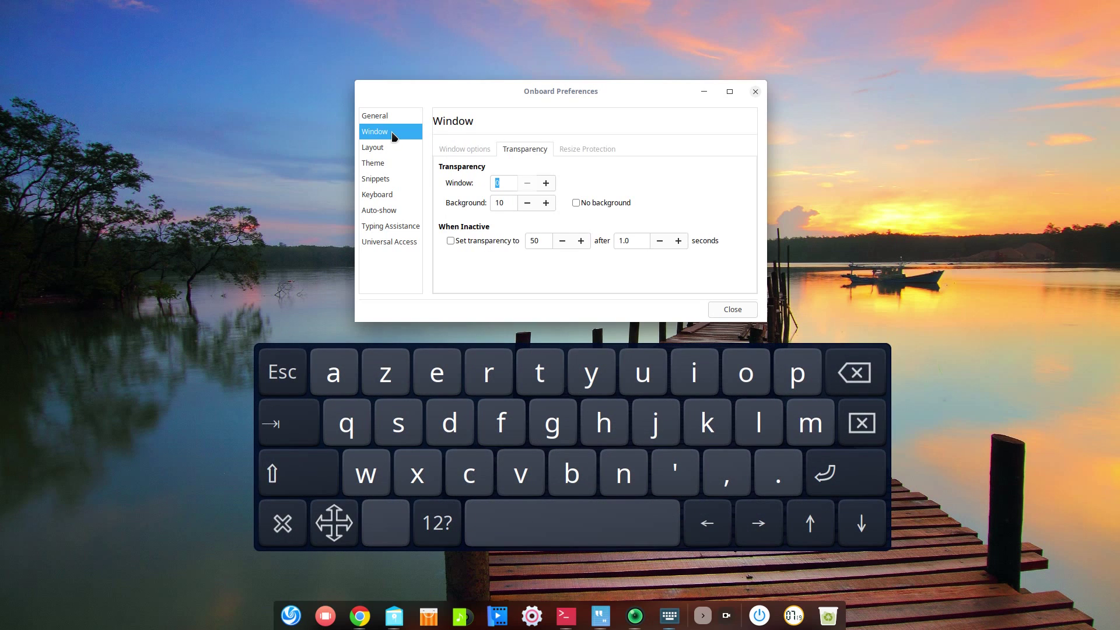
click(546, 183)
click(529, 184)
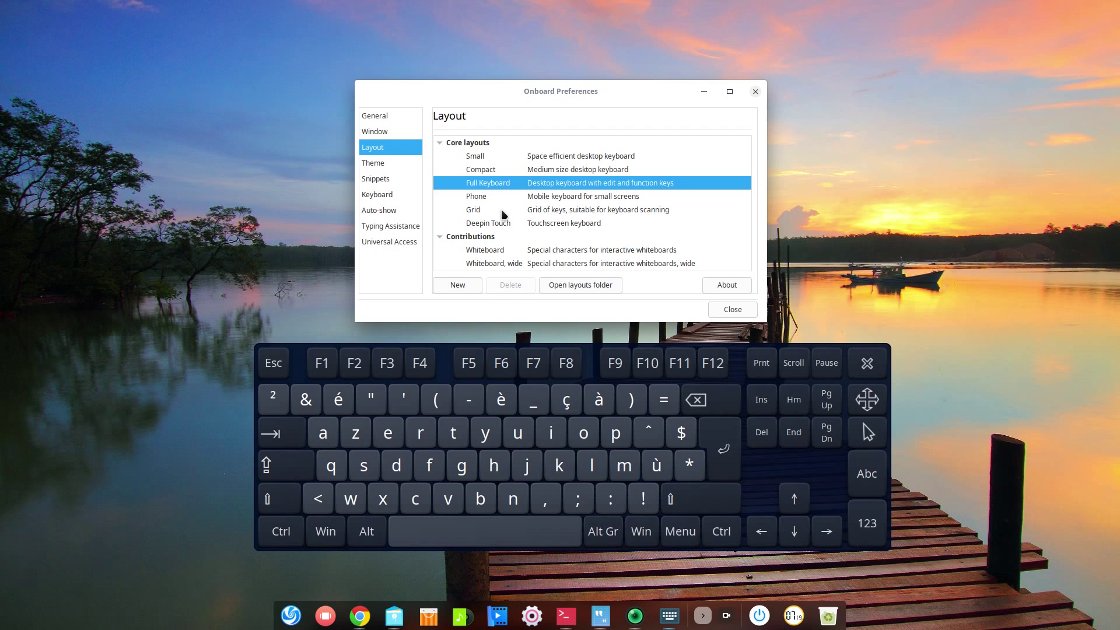
Step: Try the Typist and Model M themes, then apply the Droid theme
click(496, 223)
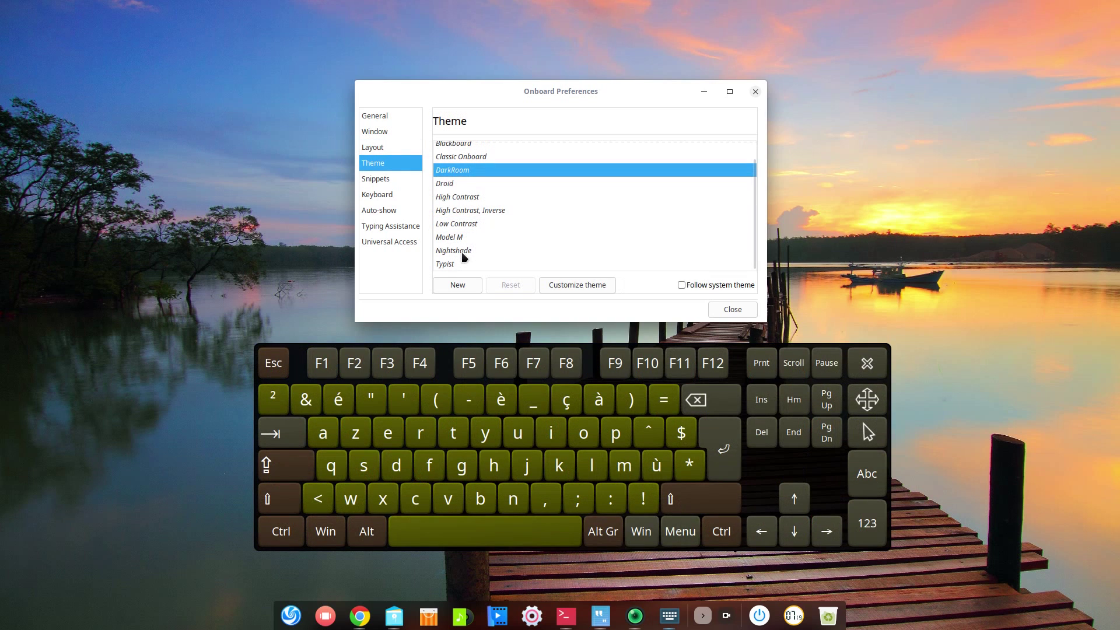
click(446, 264)
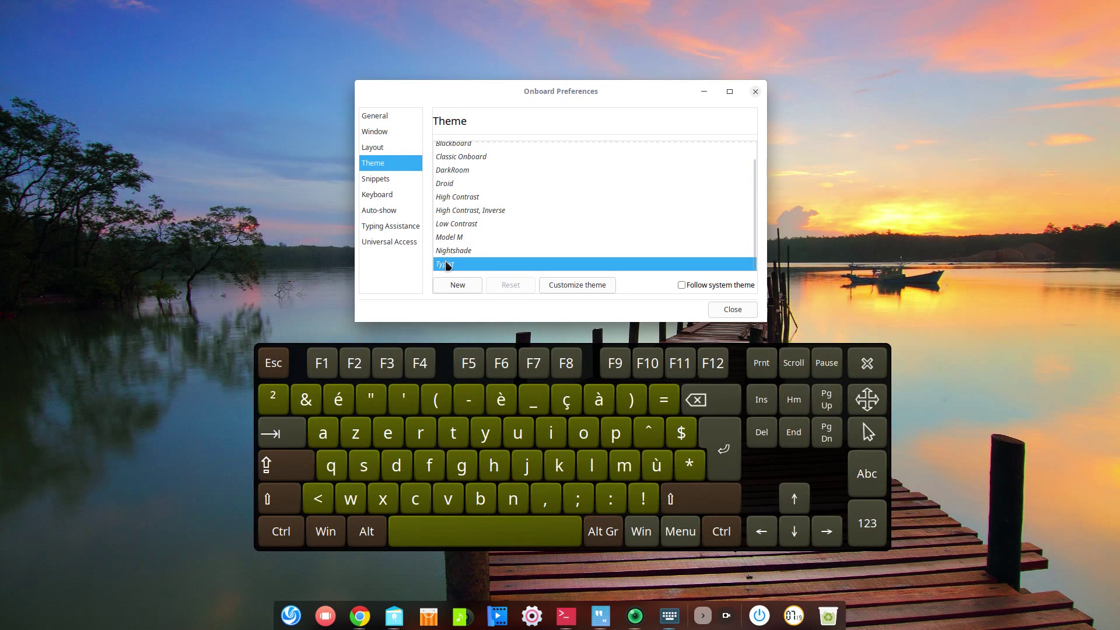
click(467, 237)
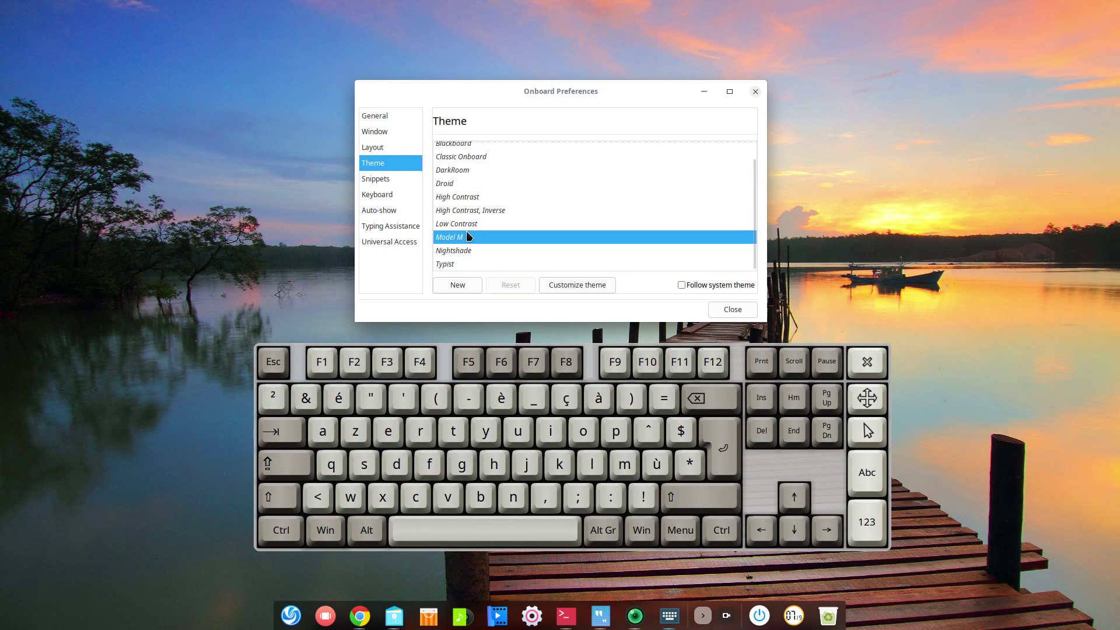
click(467, 185)
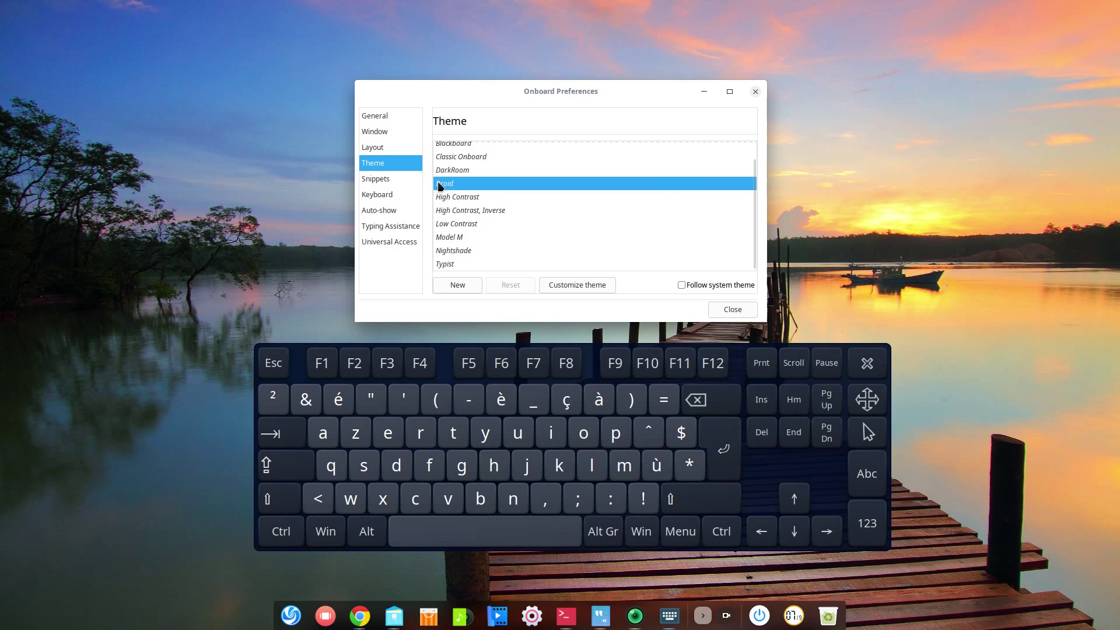
Step: Open the Keyboard > General feedback options and test label popups on several keys
click(390, 181)
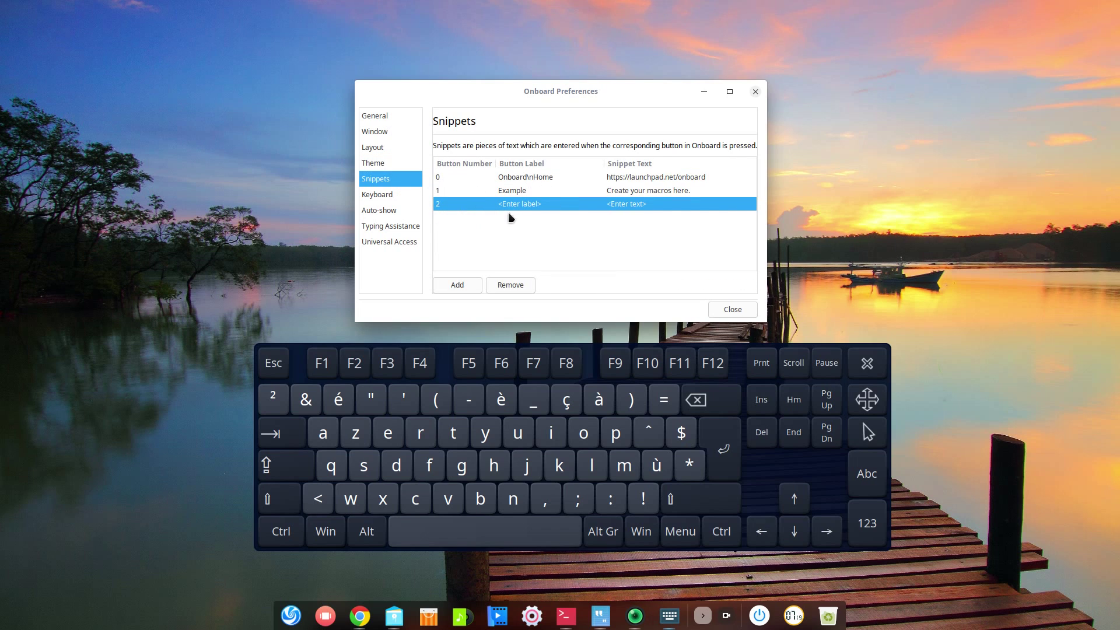
click(398, 197)
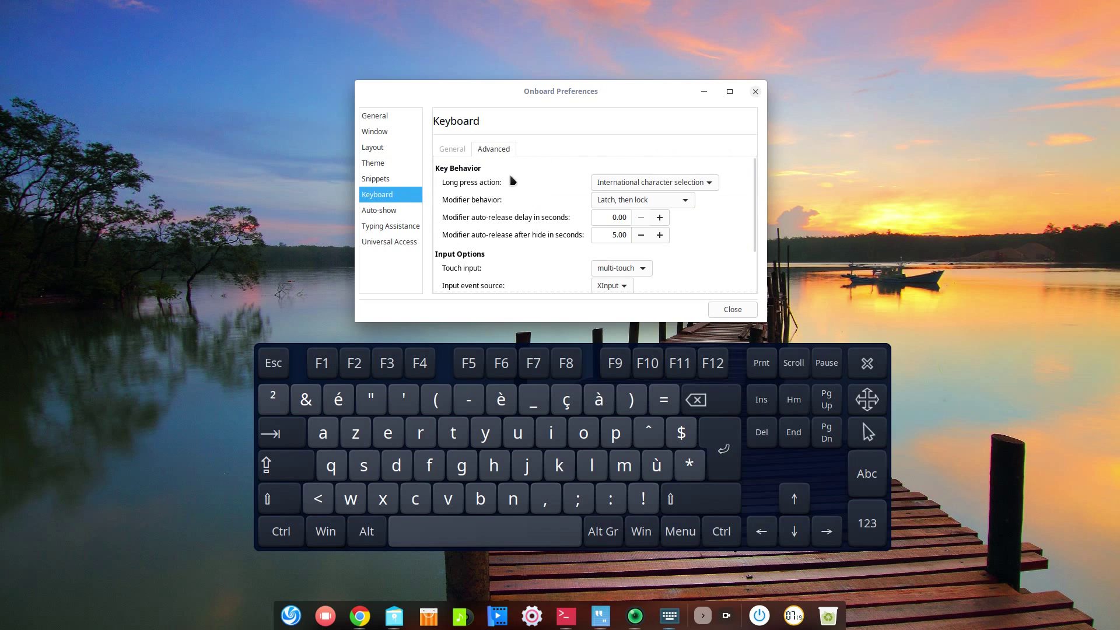
click(450, 150)
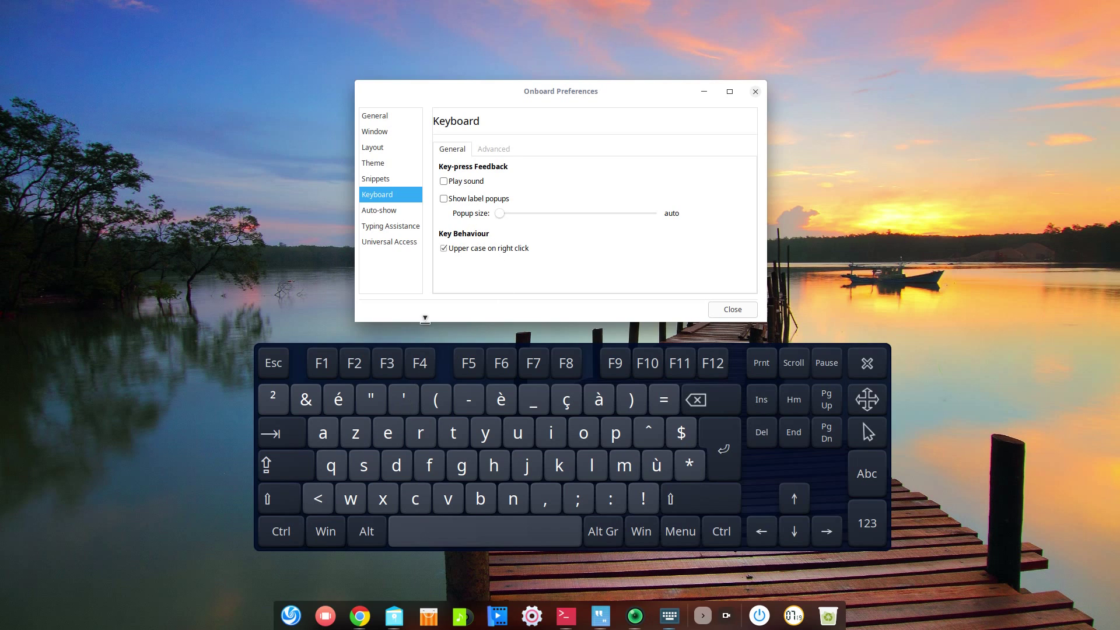
click(402, 408)
click(373, 403)
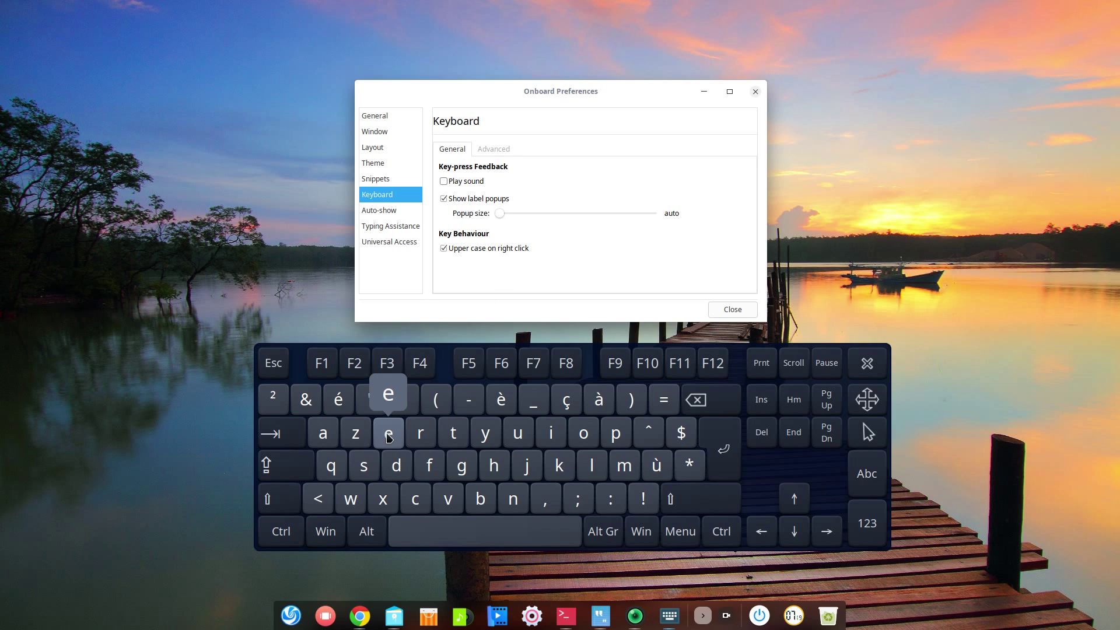
click(403, 405)
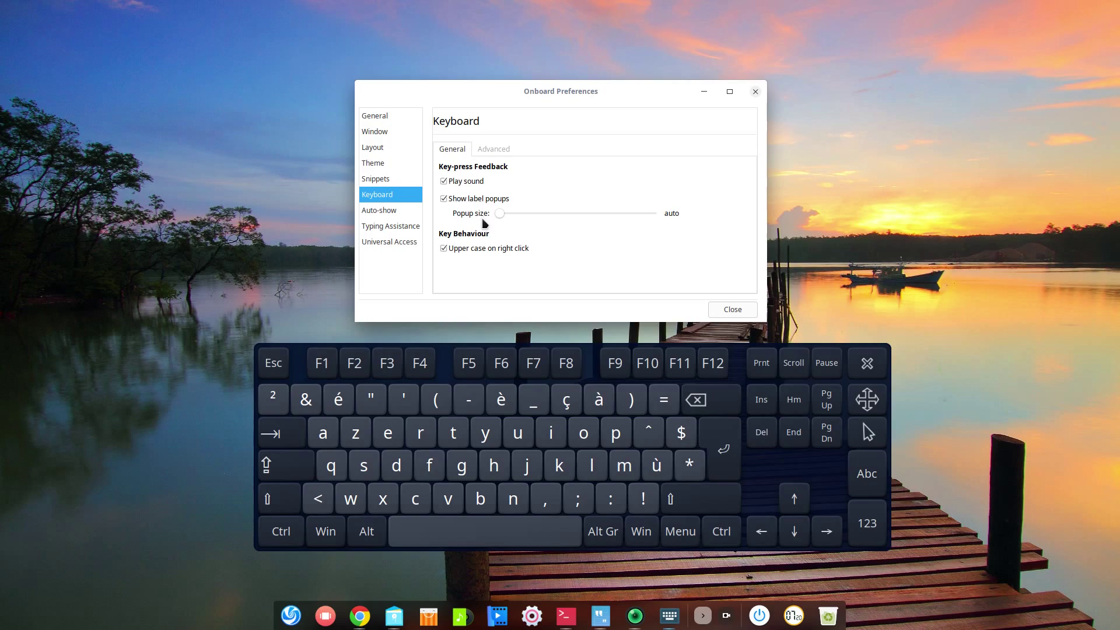
drag(437, 424, 509, 424)
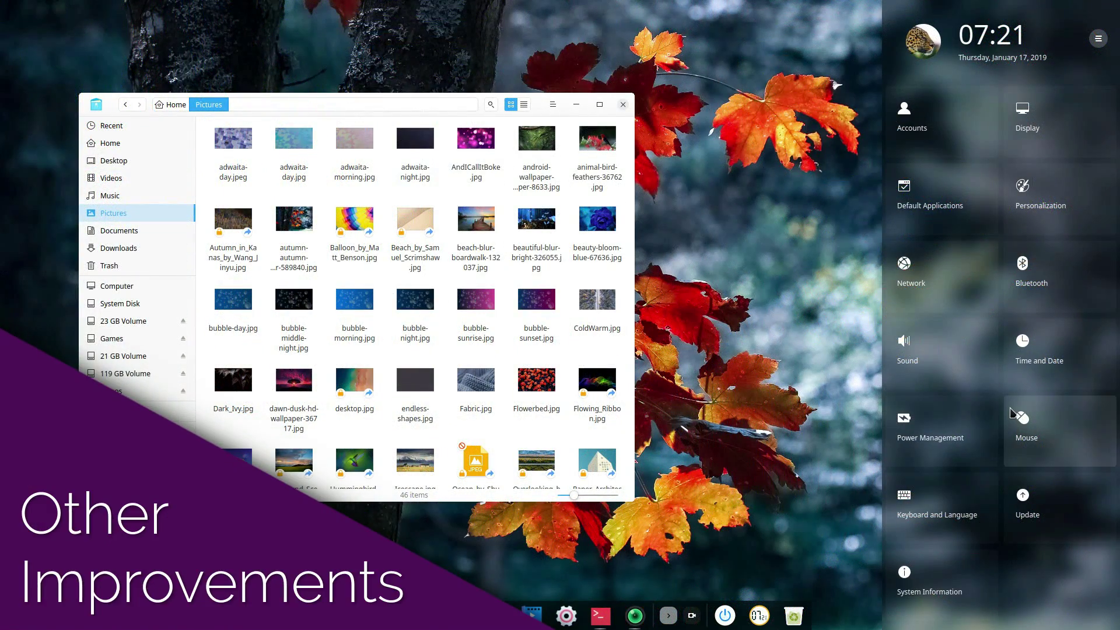
Step: Set beauty-bloom-blue-67636.jpg as the boot menu background and authorize the change
click(932, 586)
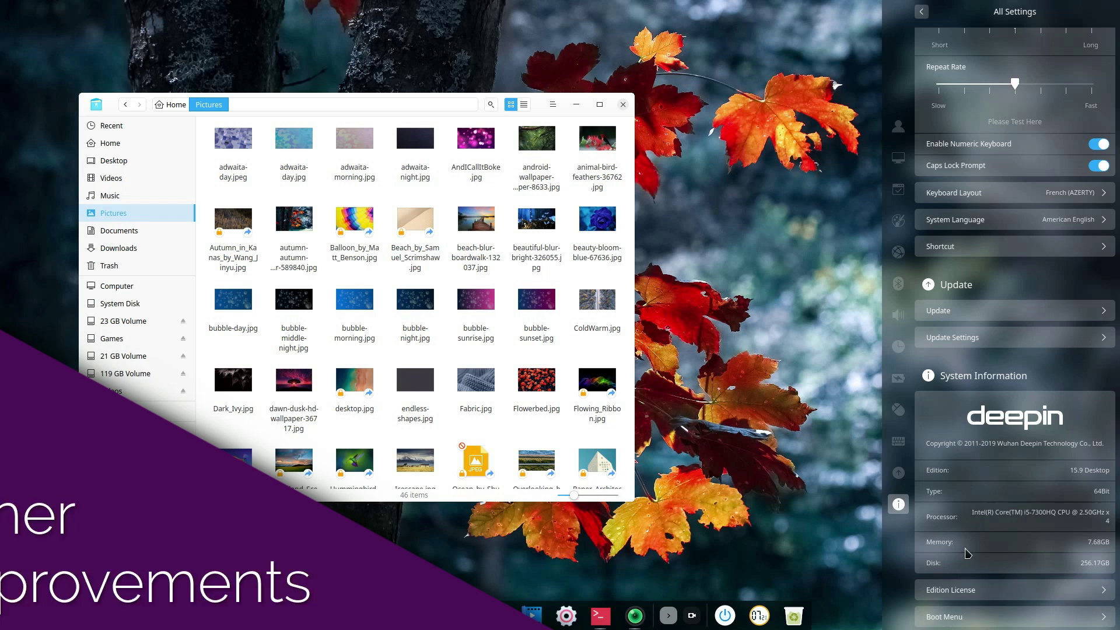
click(934, 618)
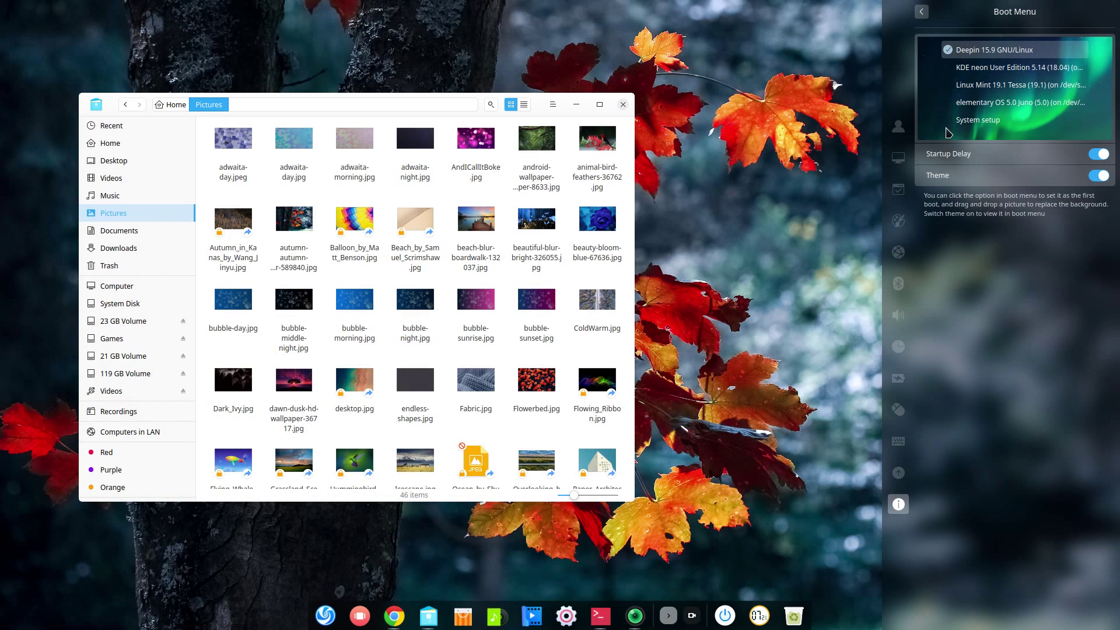
drag(601, 220, 952, 87)
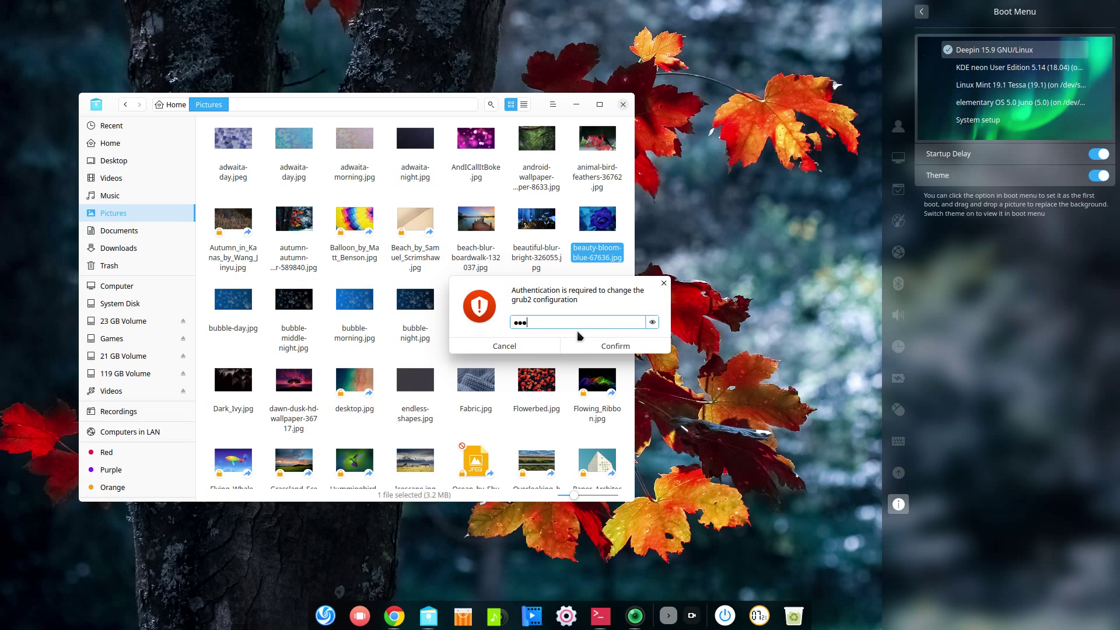
key(Return)
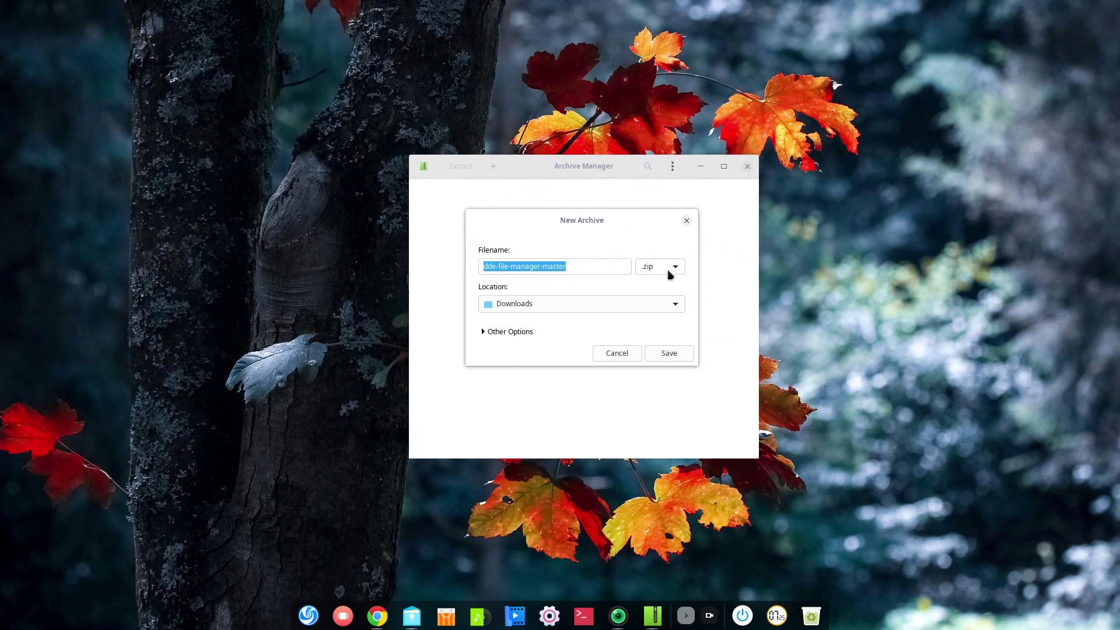
Step: Open the list of archive formats, then quick-preview giphy.gif and close the preview
click(670, 274)
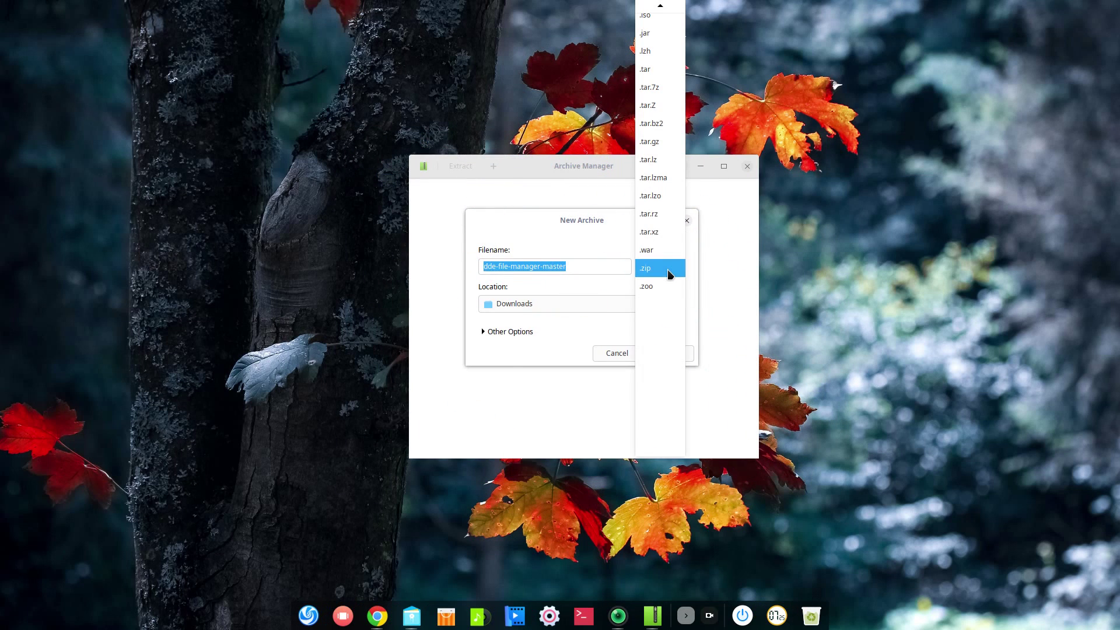
mouse_move(660, 6)
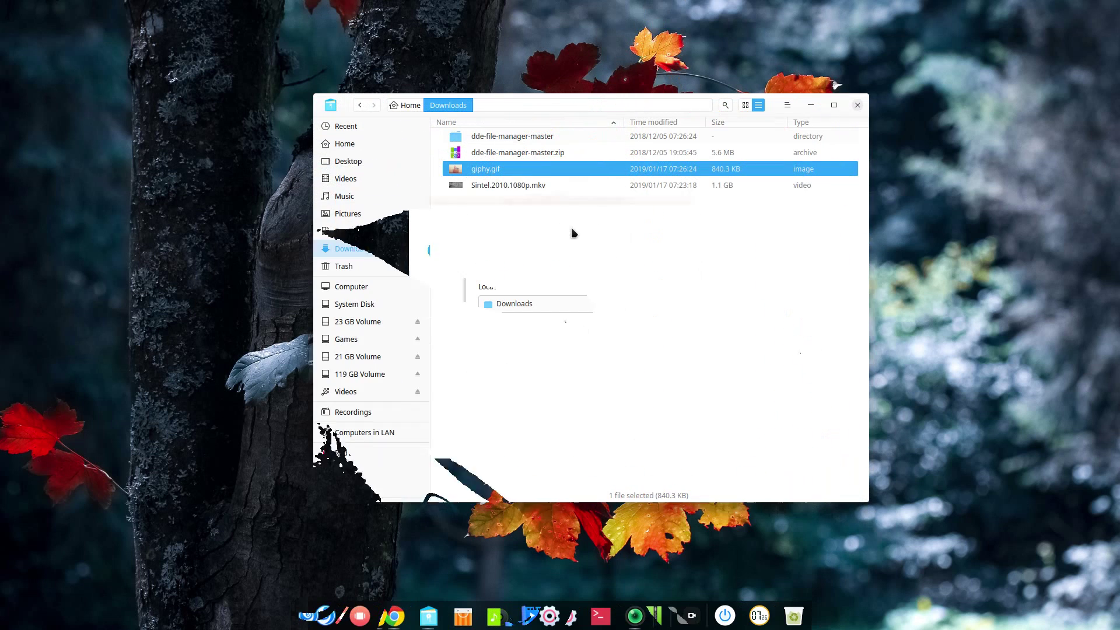
key(space)
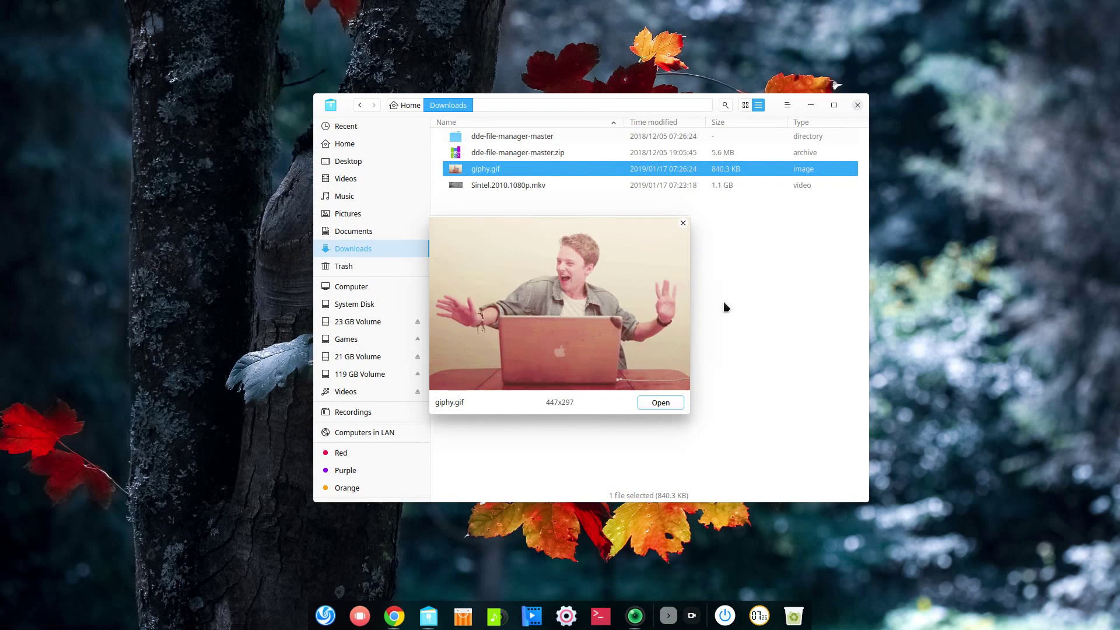
key(space)
key(space)
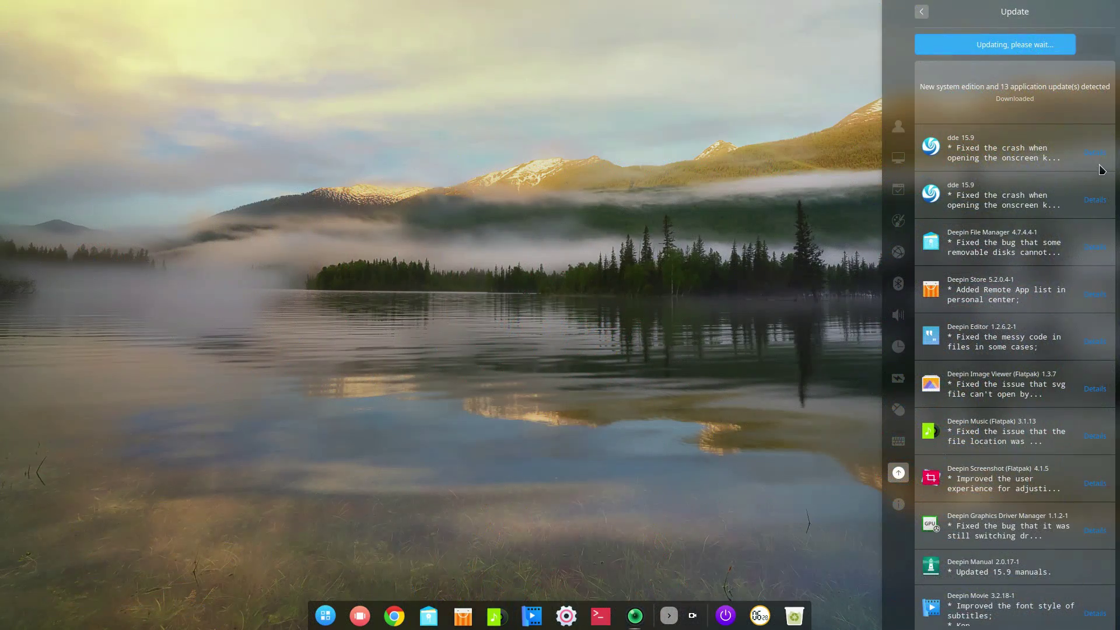
Step: Expand both dde 15.9 changelogs on the Update page
click(1097, 154)
scroll(1047, 191, down, 10)
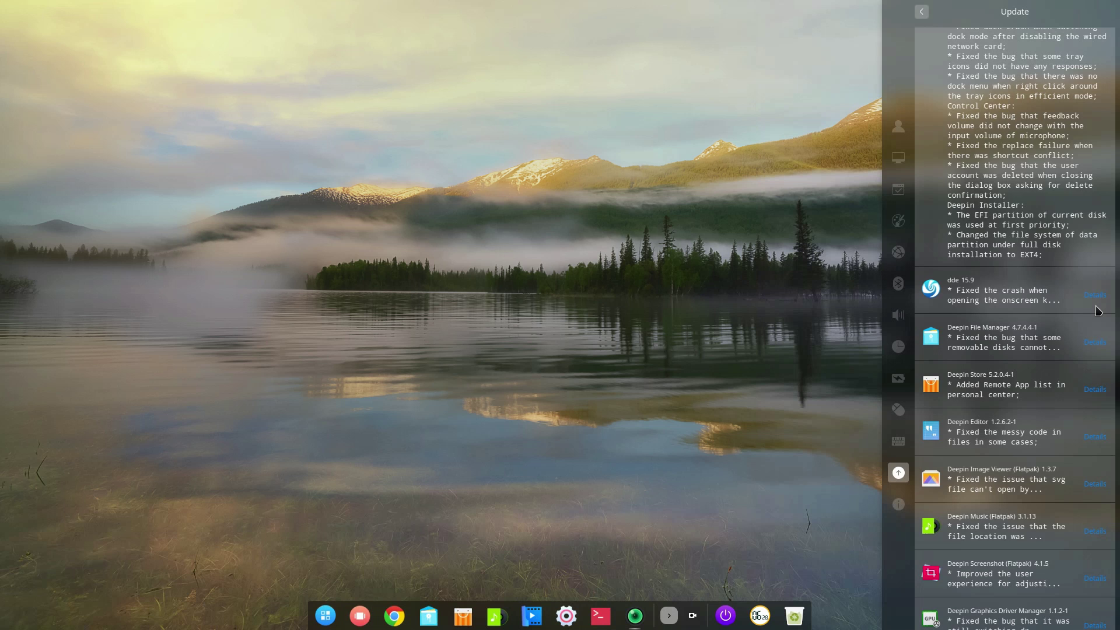
click(1099, 299)
scroll(1061, 275, down, 15)
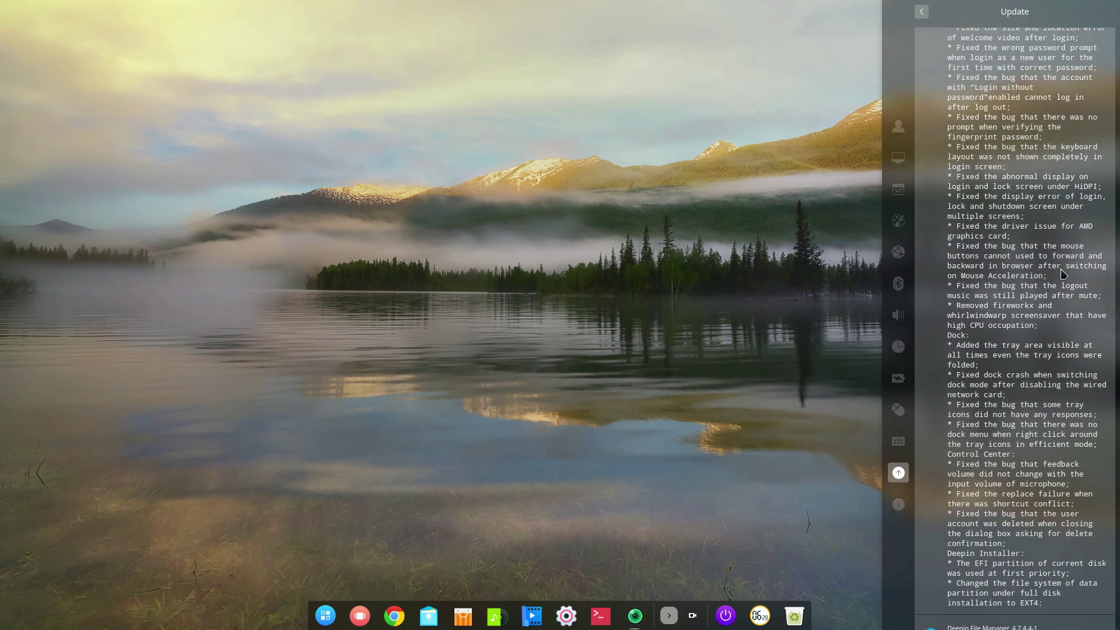
scroll(1063, 274, down, 4)
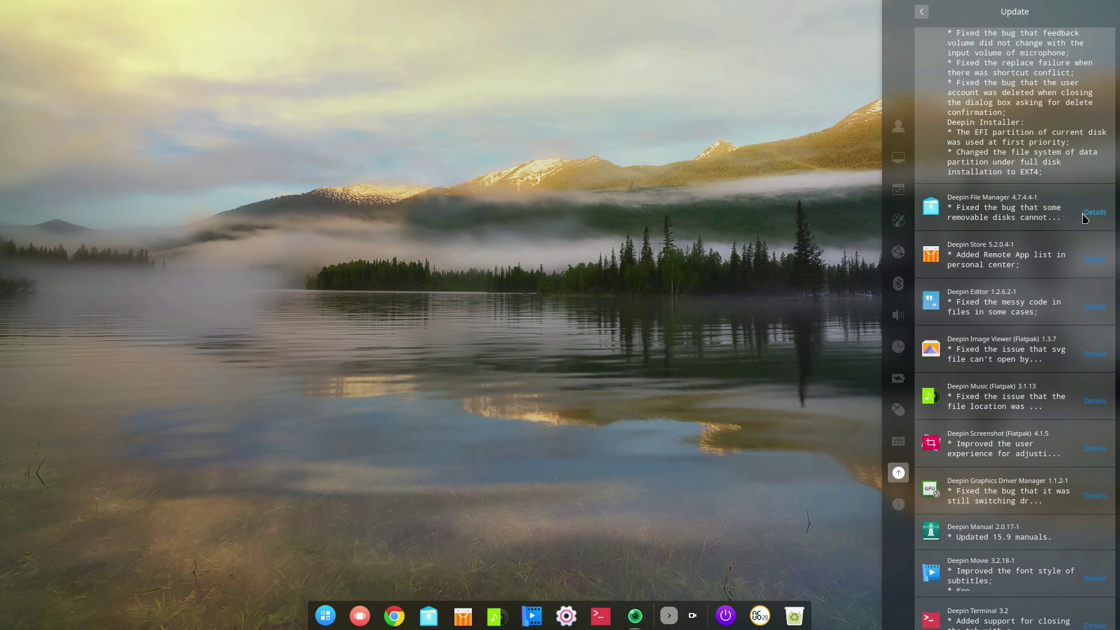
Step: Expand changelogs for File Manager, Store, Editor, Image Viewer, Music, Screenshot and Graphics Driver Manager
click(1095, 213)
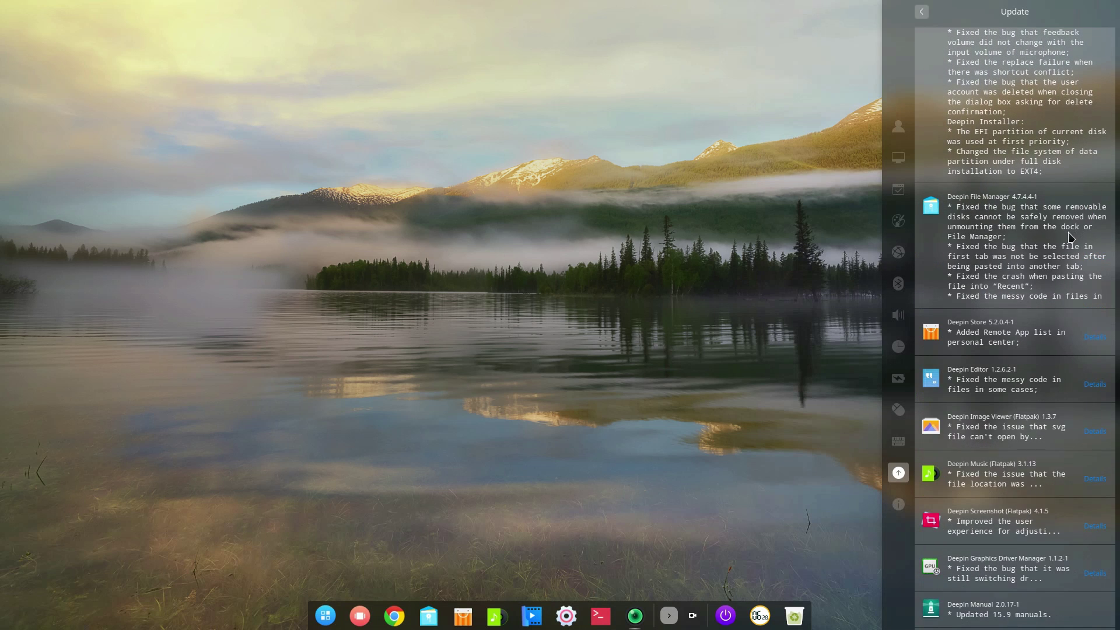
click(1095, 340)
scroll(1079, 318, down, 5)
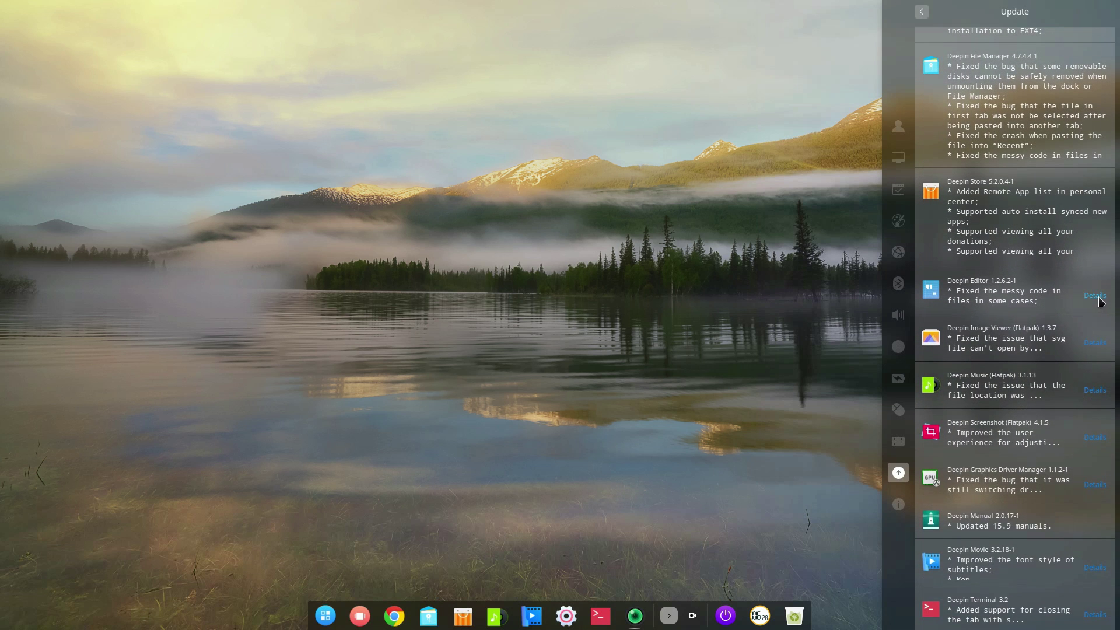
click(1095, 296)
scroll(1097, 292, down, 5)
click(1094, 228)
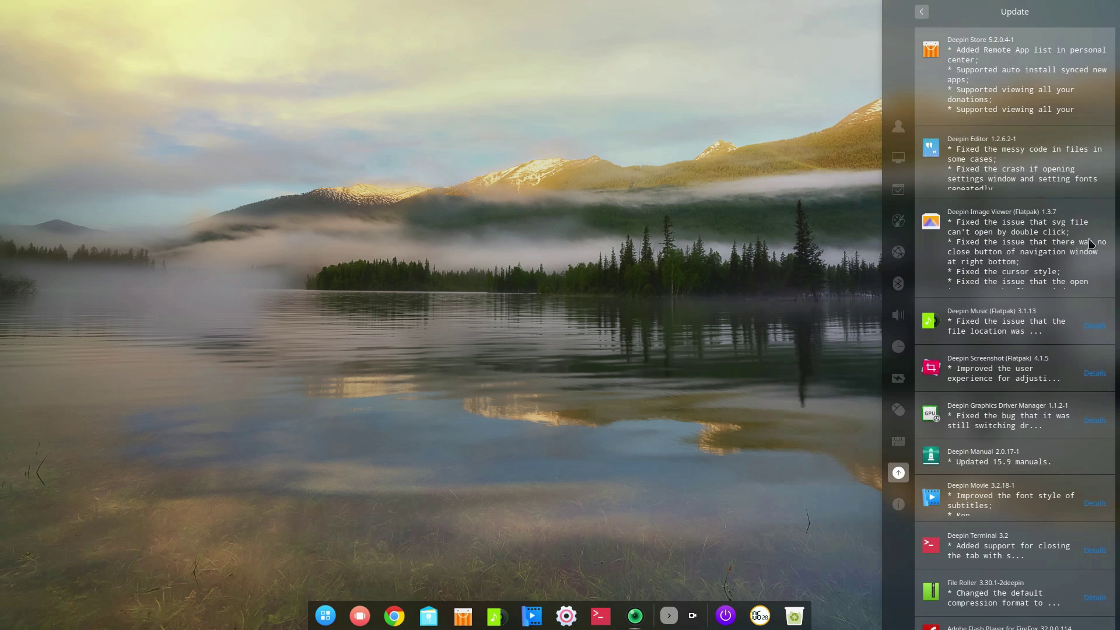
scroll(1056, 251, down, 2)
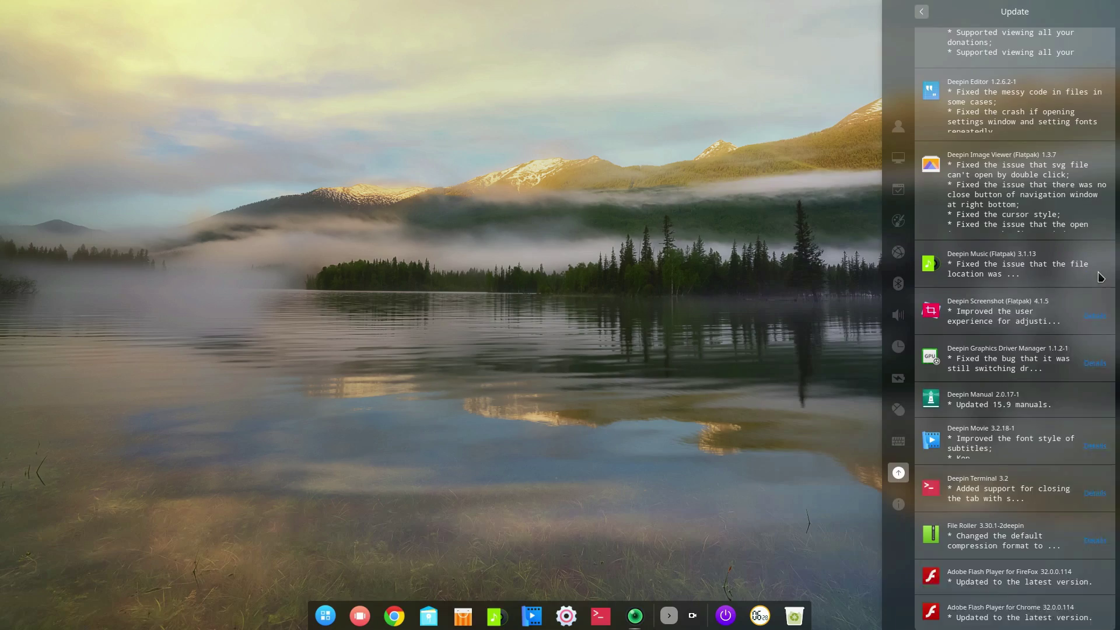
click(1096, 270)
click(1095, 316)
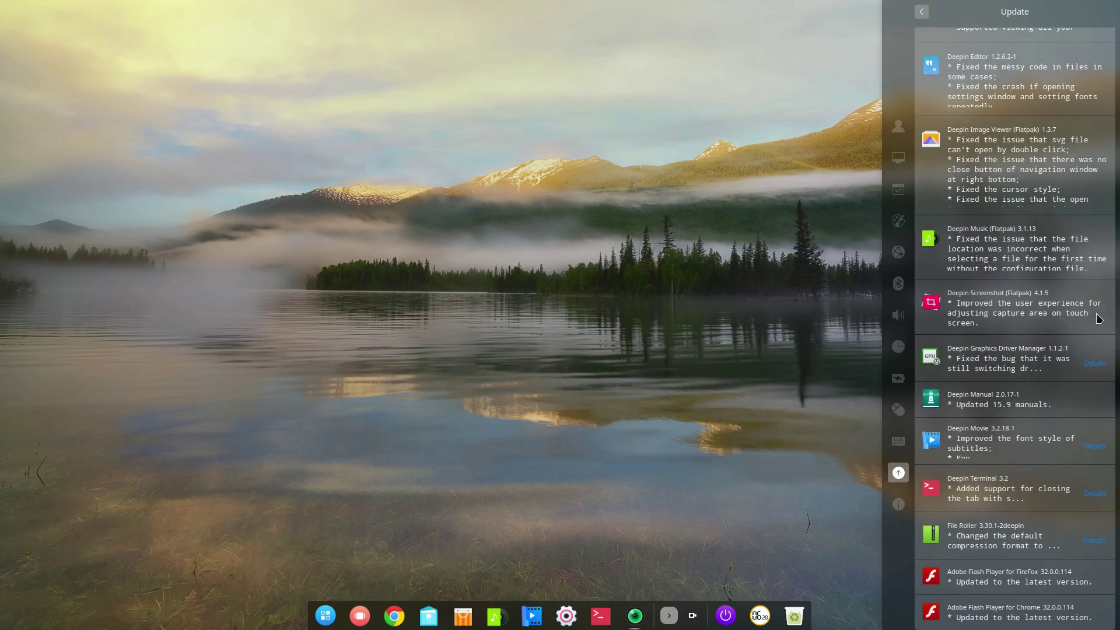
click(1094, 364)
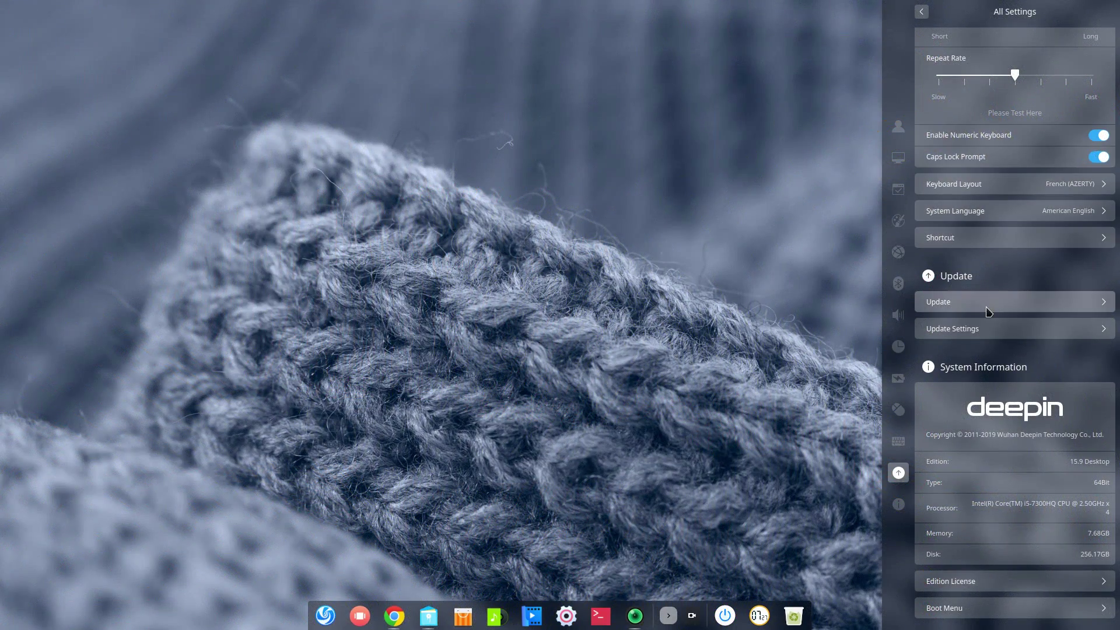
Step: Go to Update settings and open the Switch Mirror list, French Community Paris selected
click(989, 303)
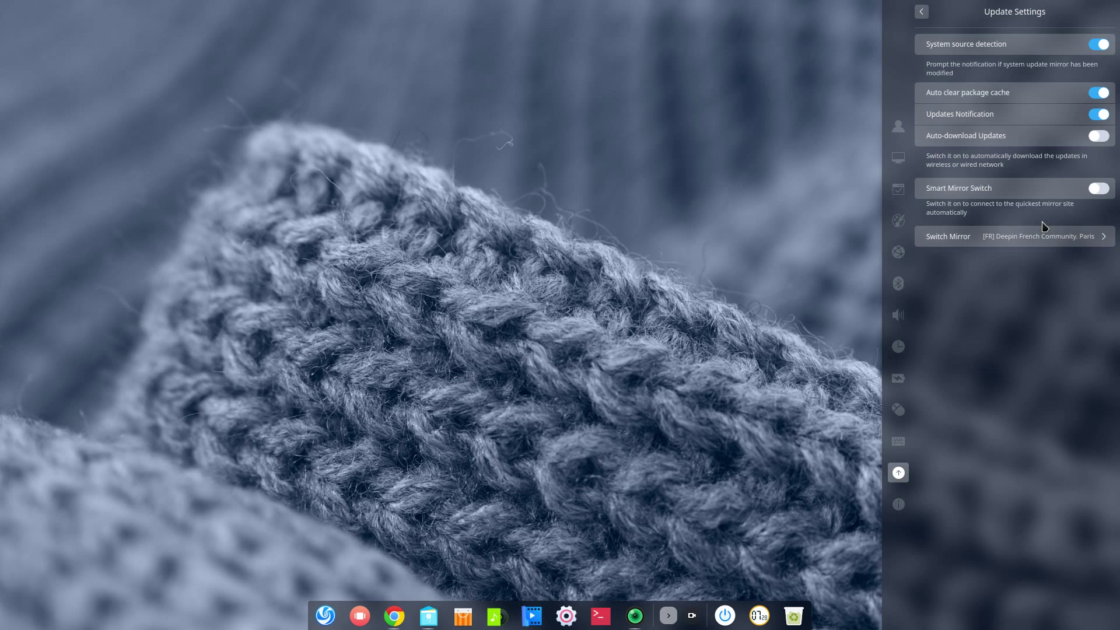
click(1025, 248)
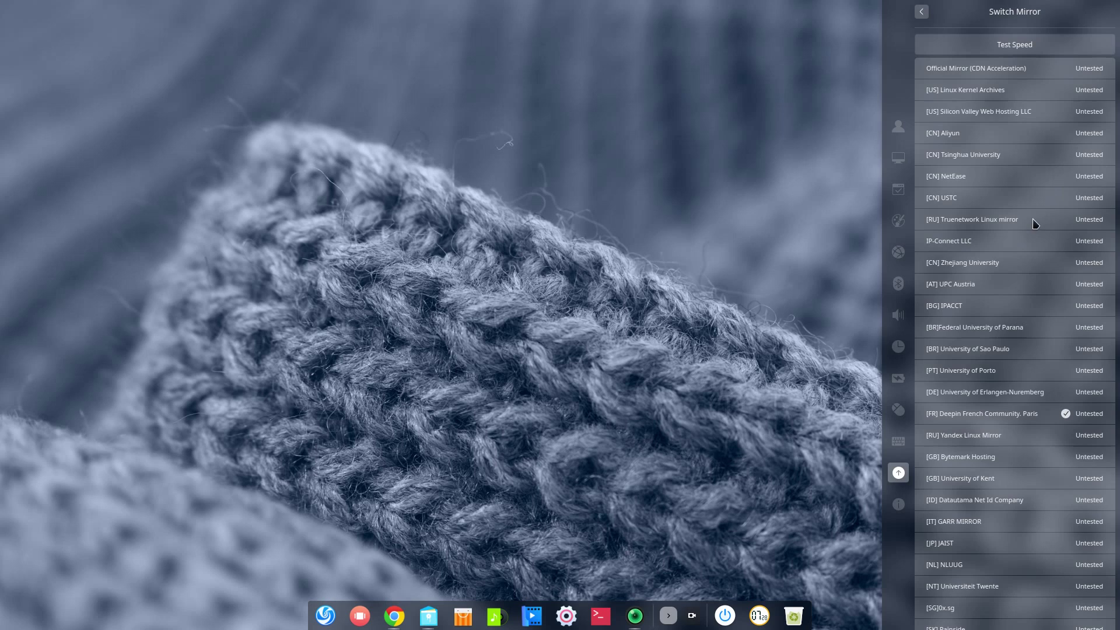